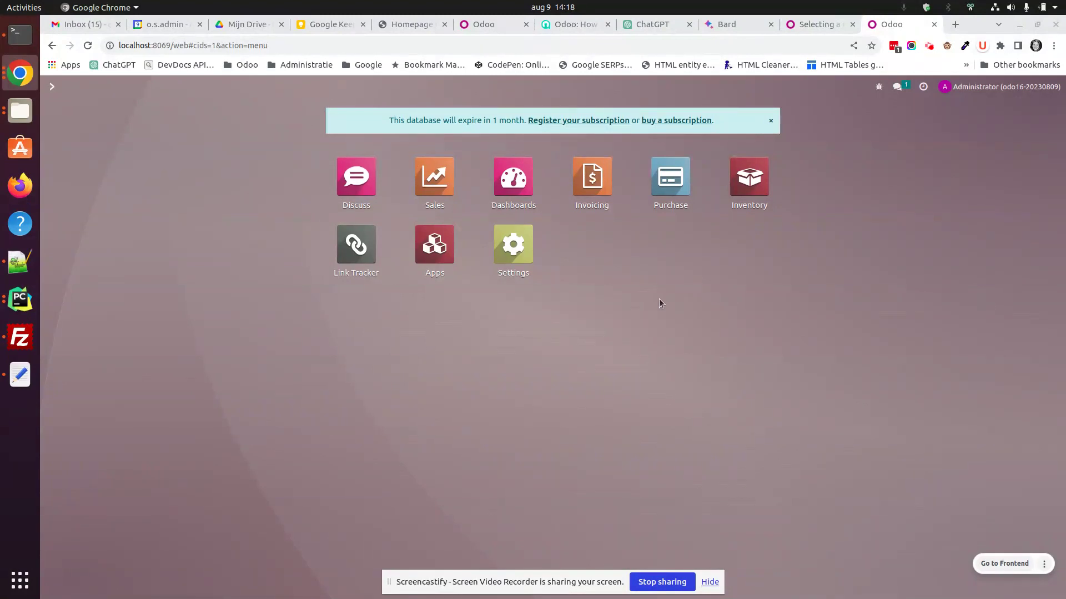
Step: Create a new sales product named Product 1 with product type Storable Product
key("Right")
key("Return")
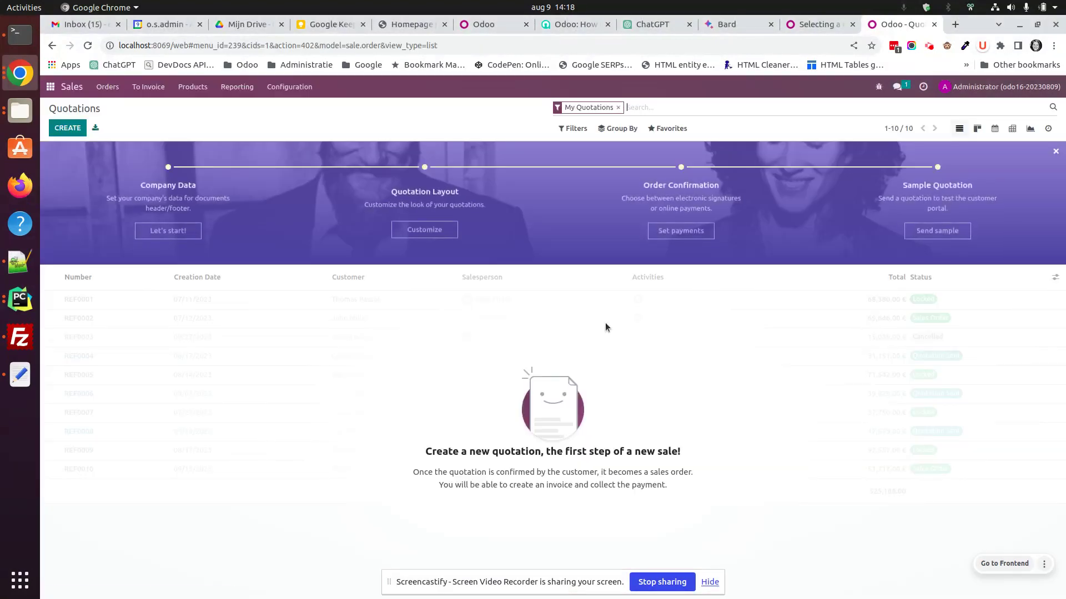
left_click(193, 87)
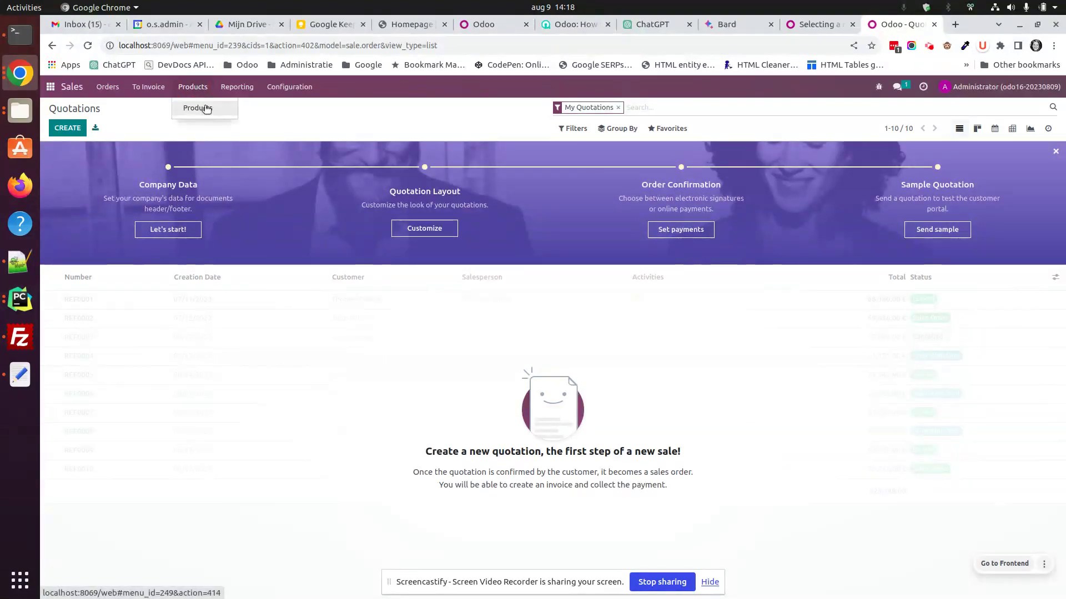
left_click(197, 108)
left_click(68, 127)
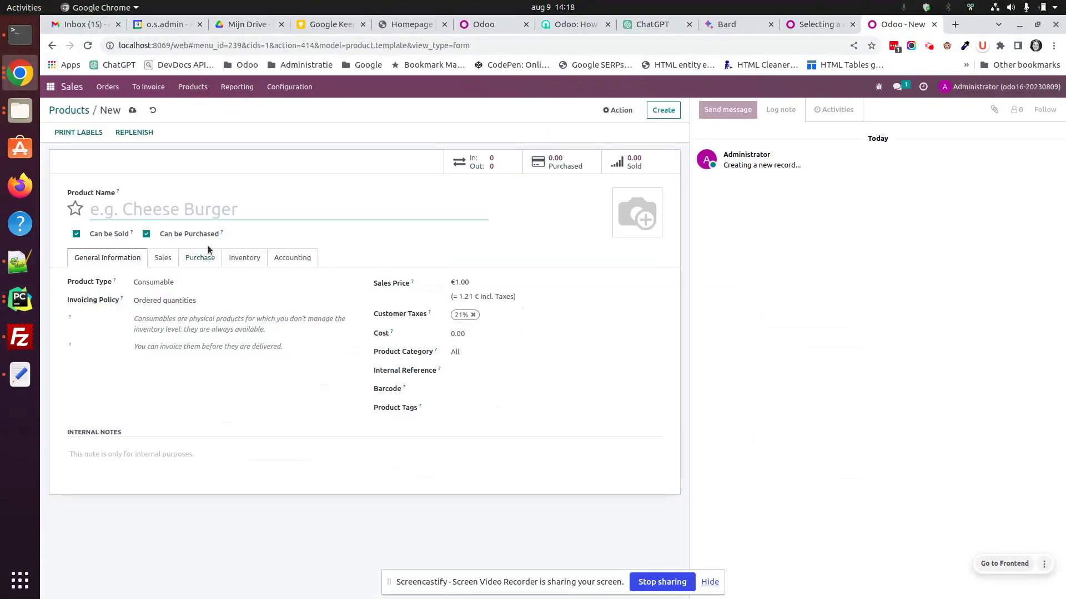
type("Product 1")
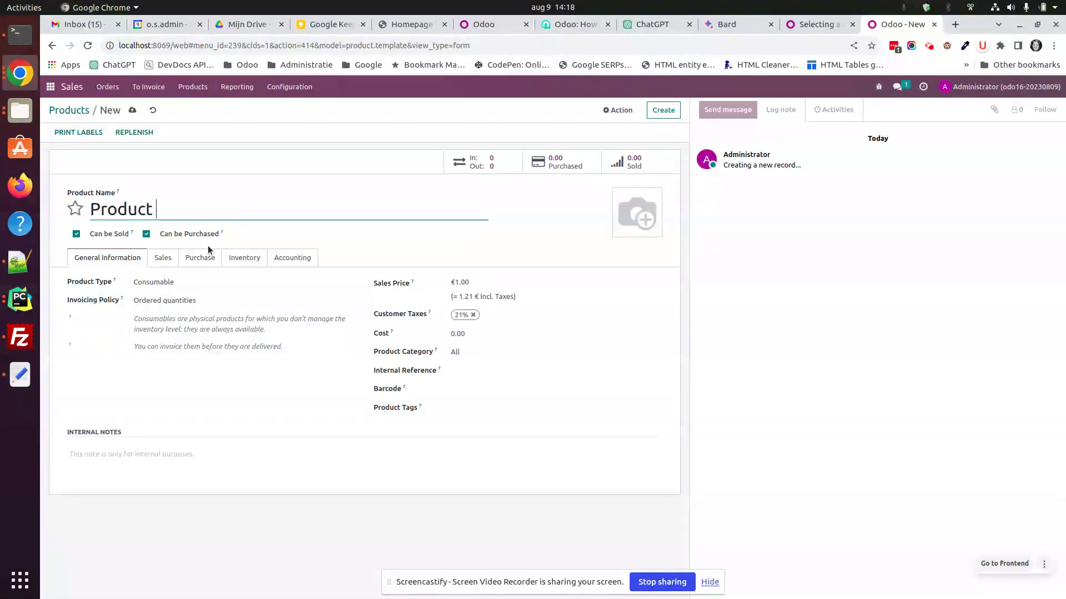
left_click(198, 283)
left_click(193, 313)
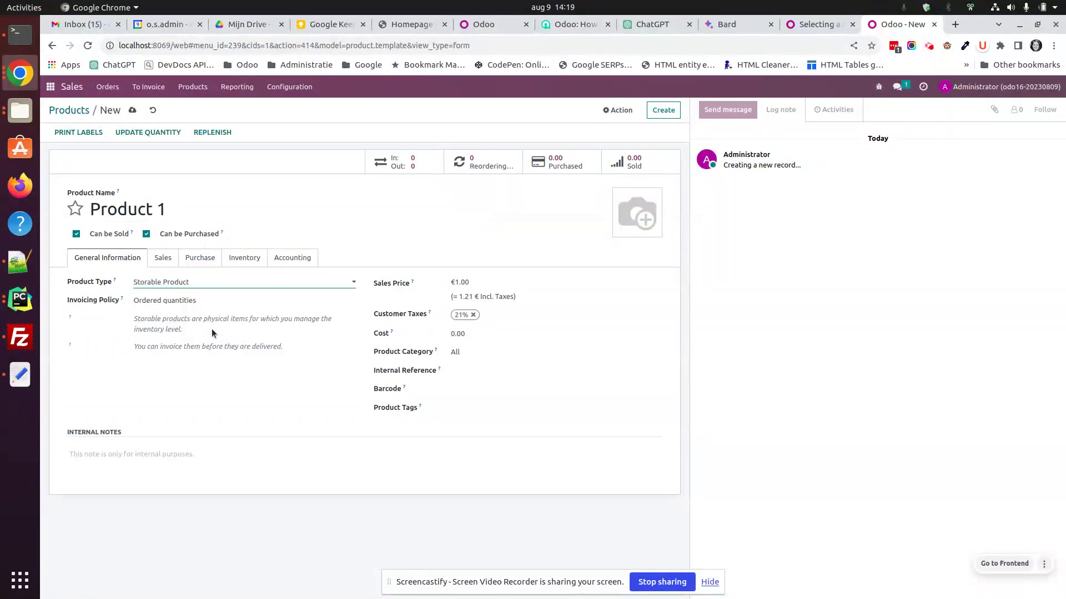
Step: Add a newly created vendor named Vendor 1 to Product 1's purchase information
left_click(201, 259)
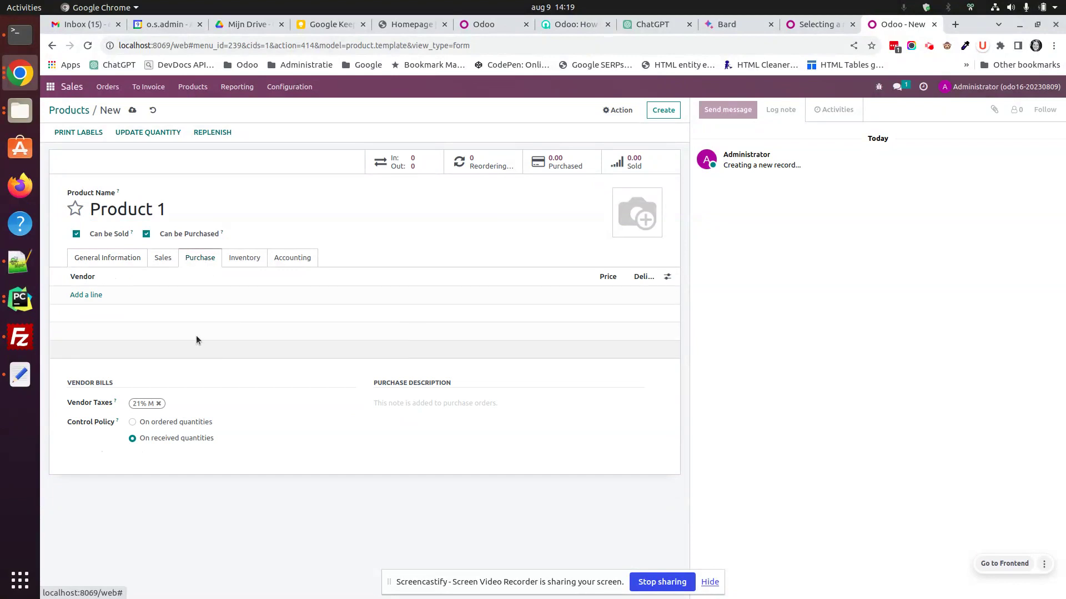
left_click(96, 296)
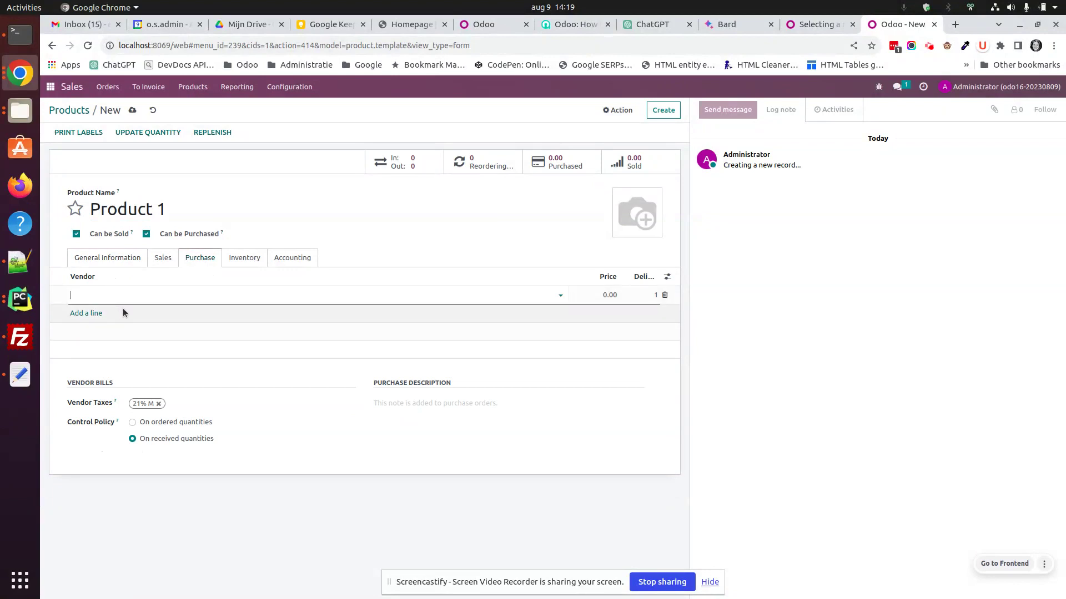
type("Vend")
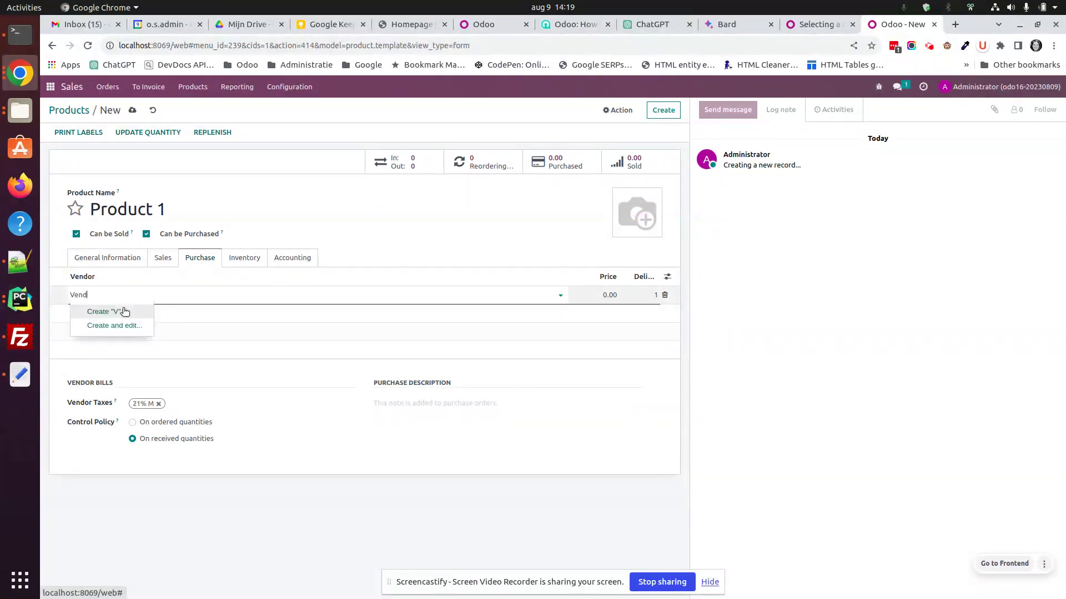
type("or 1")
left_click(124, 311)
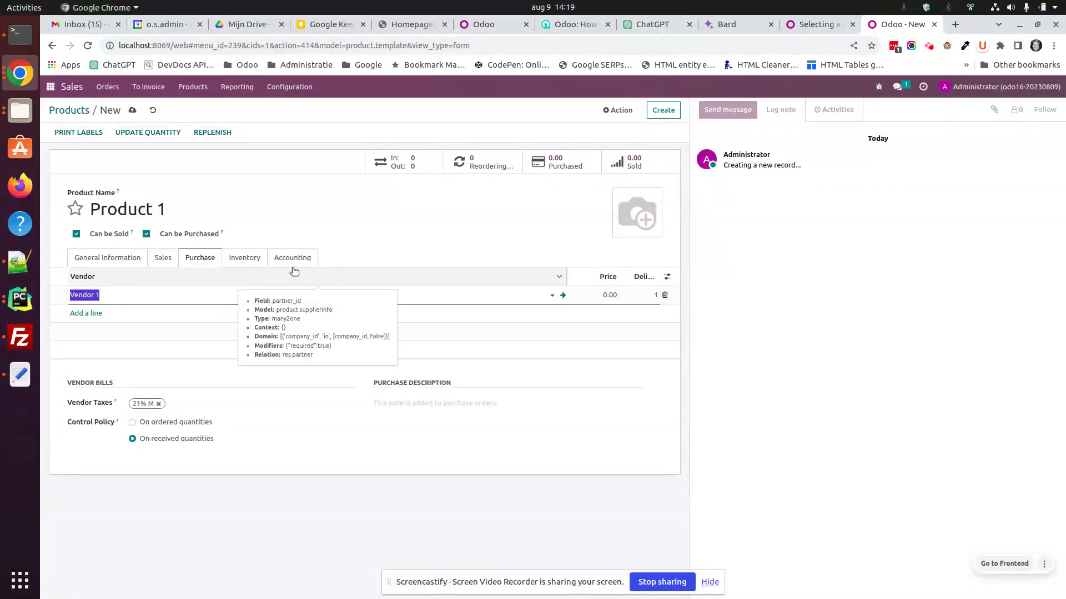
Step: Check Product 1's inventory routes, then create and save a reordering rule with minimum and maximum quantities of 0.00
left_click(244, 258)
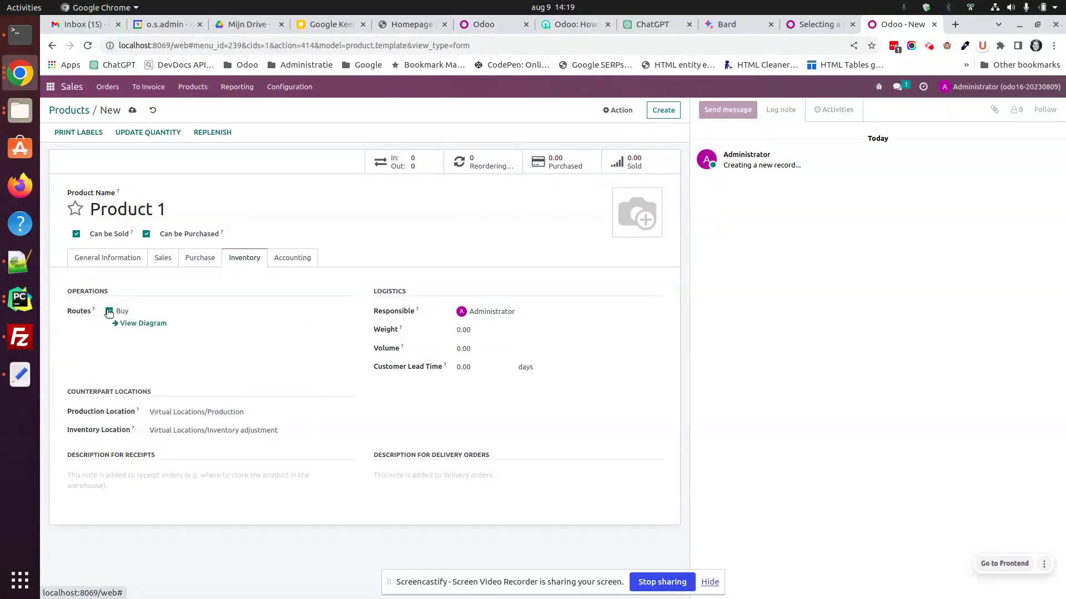
left_click(500, 165)
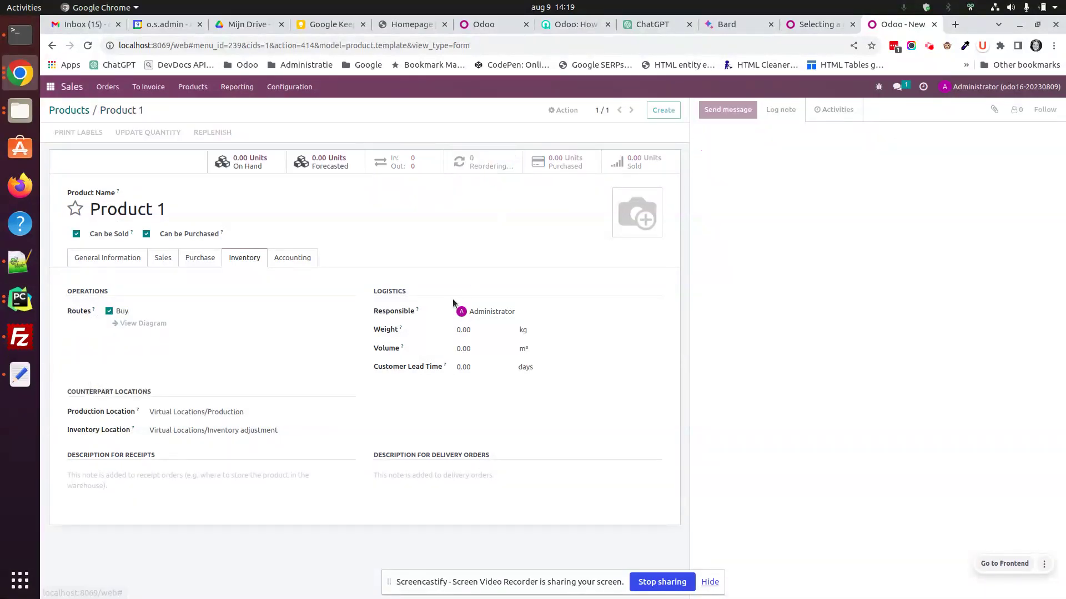
left_click(61, 127)
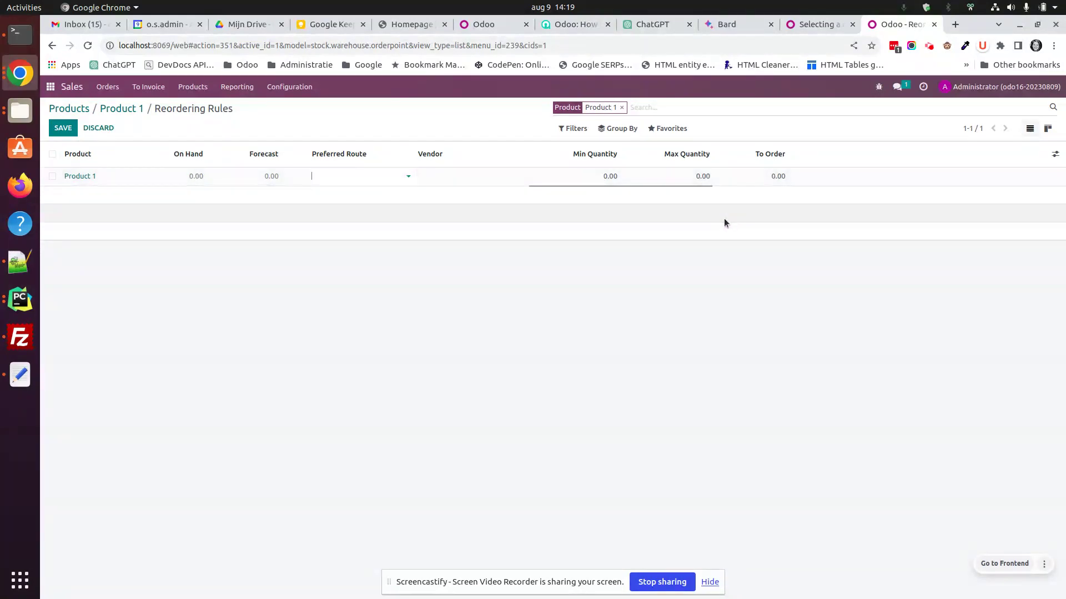
left_click(63, 128)
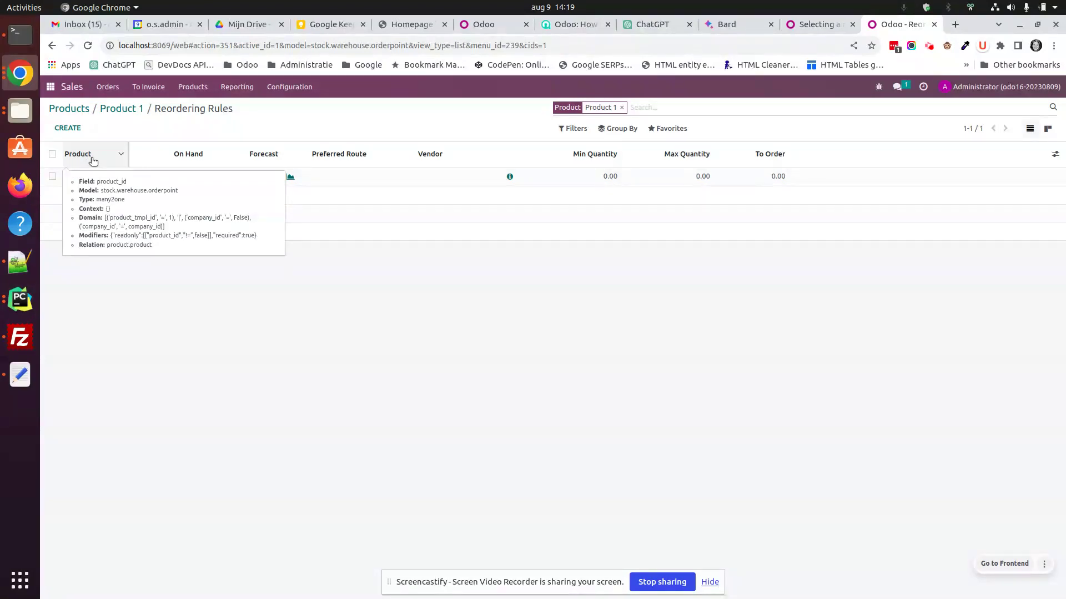
Step: Start a new sales quotation for a newly created customer named Customer 1
left_click(108, 88)
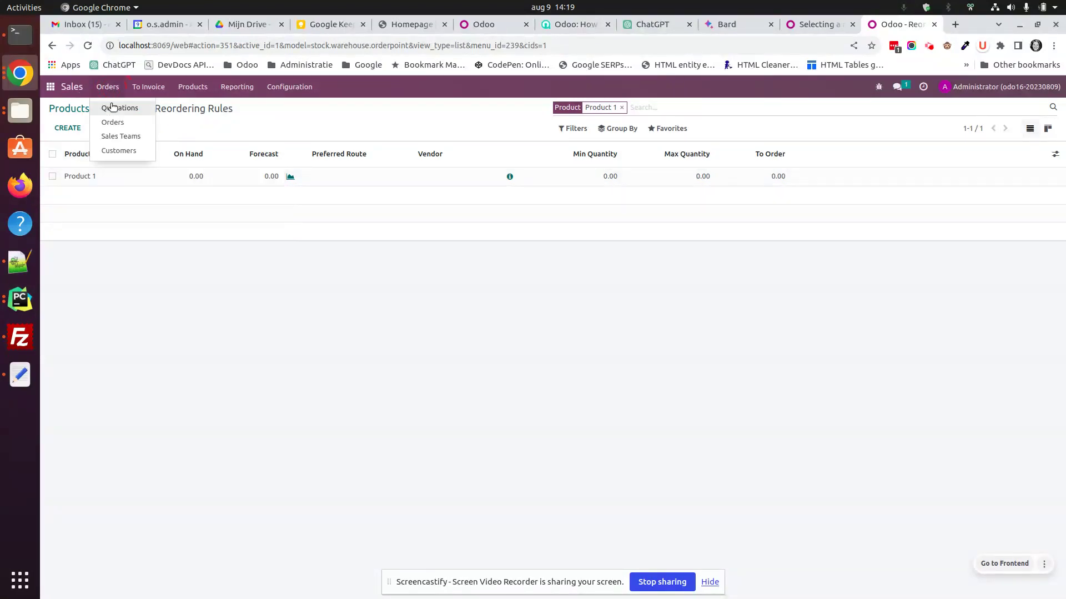
left_click(114, 105)
key("alt+c")
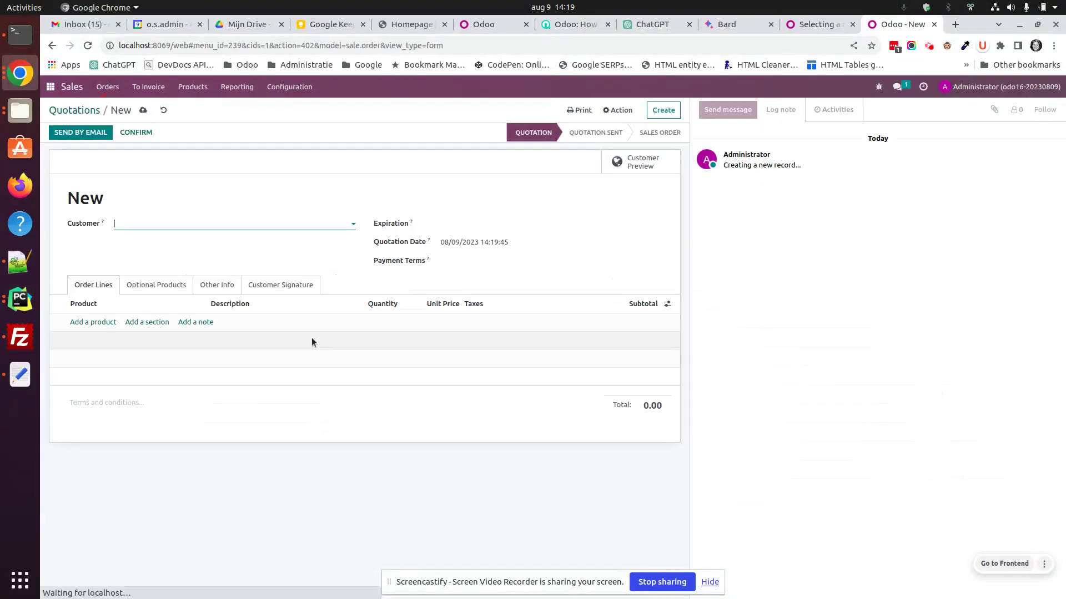
type("Customer 1")
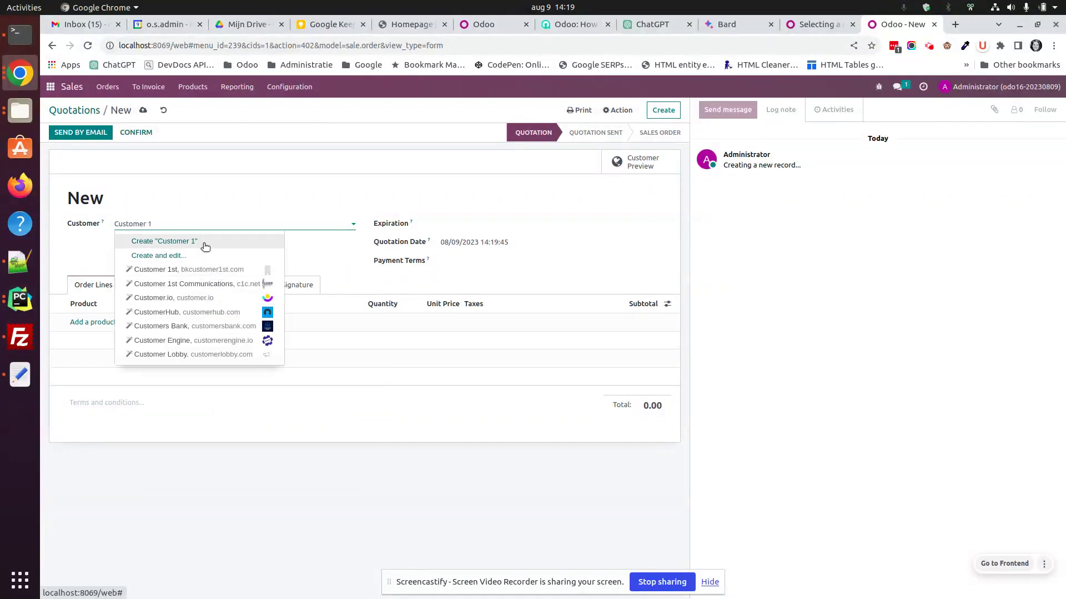
key("Return")
Step: Add Product 1 to the quotation's order lines and confirm the quotation as a sales order
left_click(98, 323)
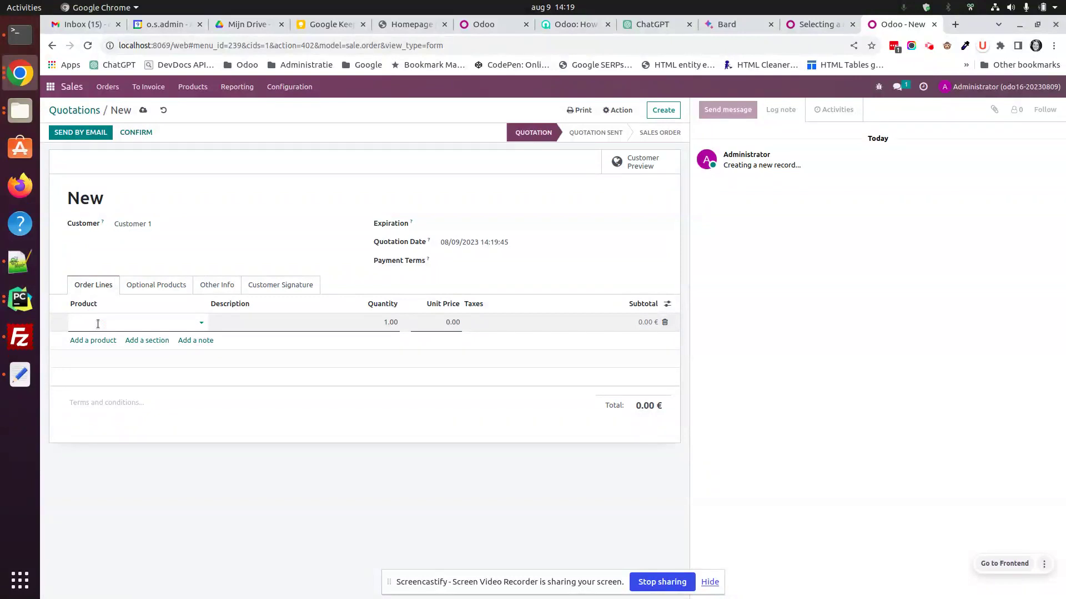
type("prod")
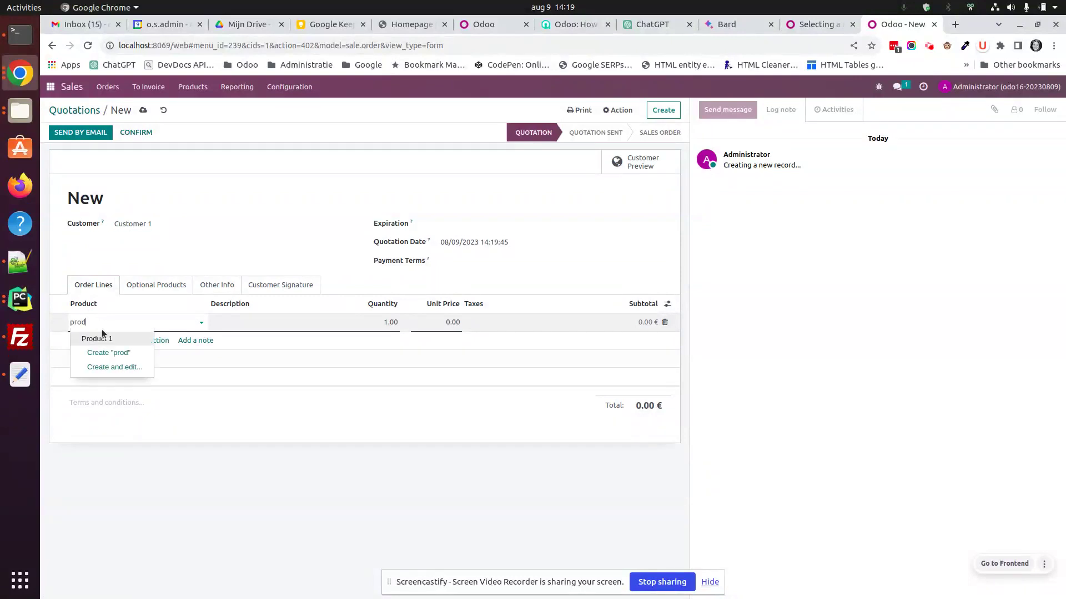
left_click(101, 336)
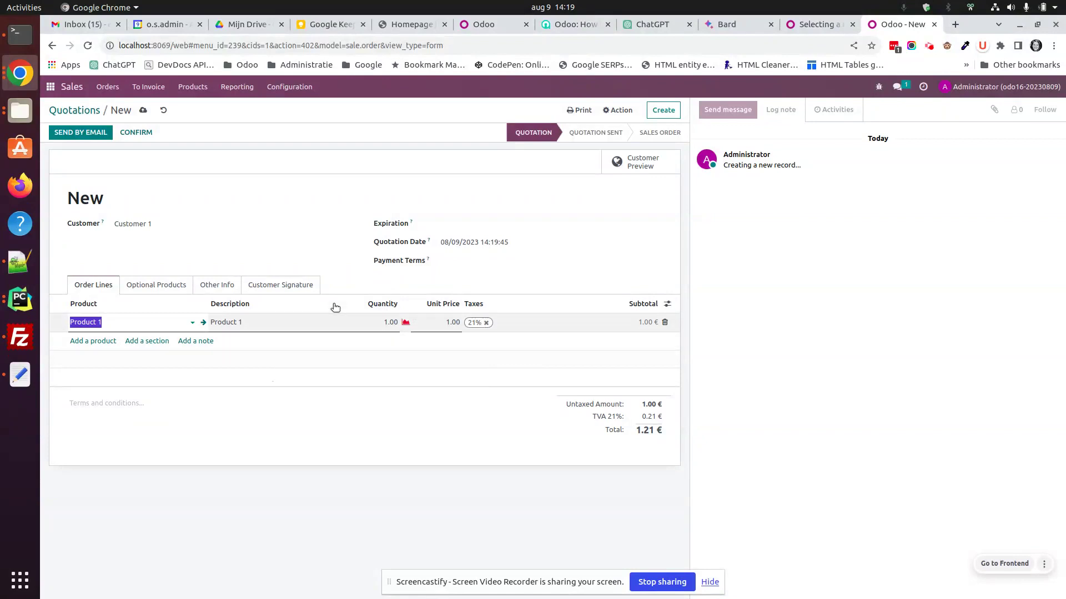
left_click(136, 132)
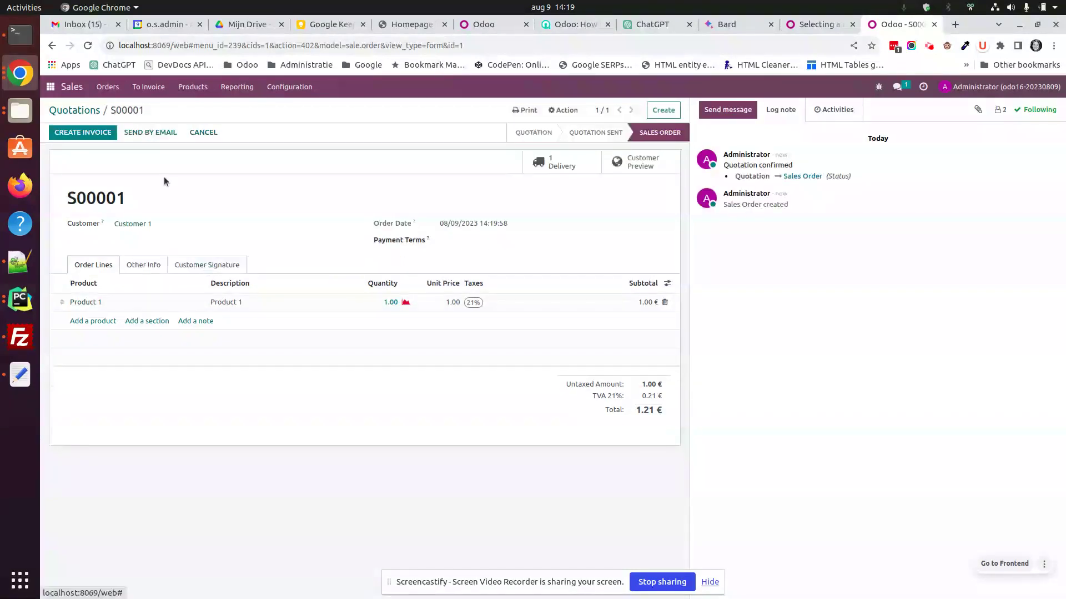
Step: Open the Vendor 1 request for quotation in the Purchase app to examine its product lines
left_click(51, 86)
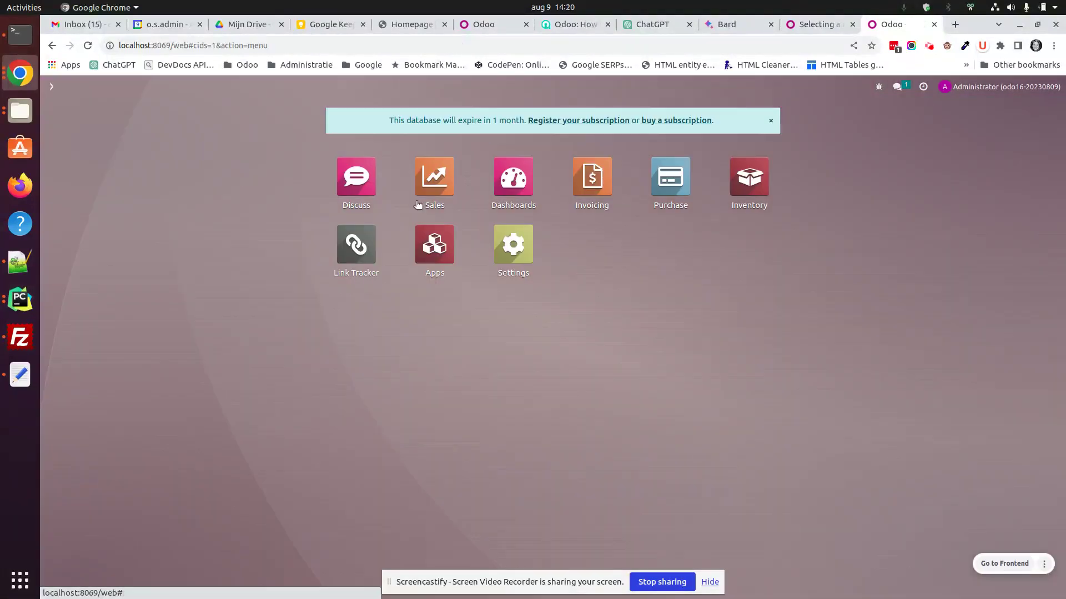
left_click(647, 190)
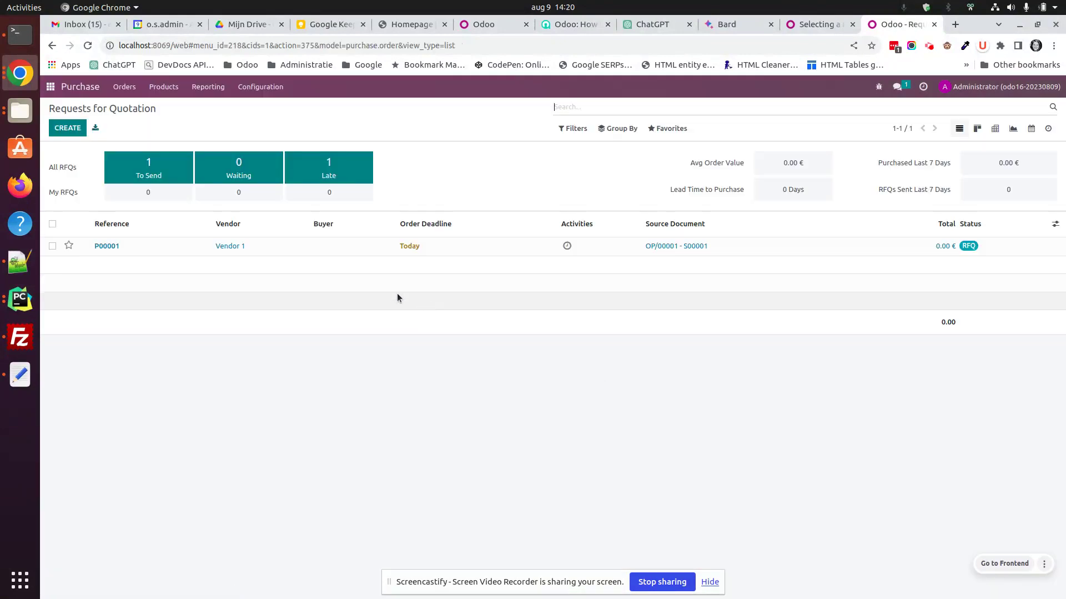
left_click(305, 246)
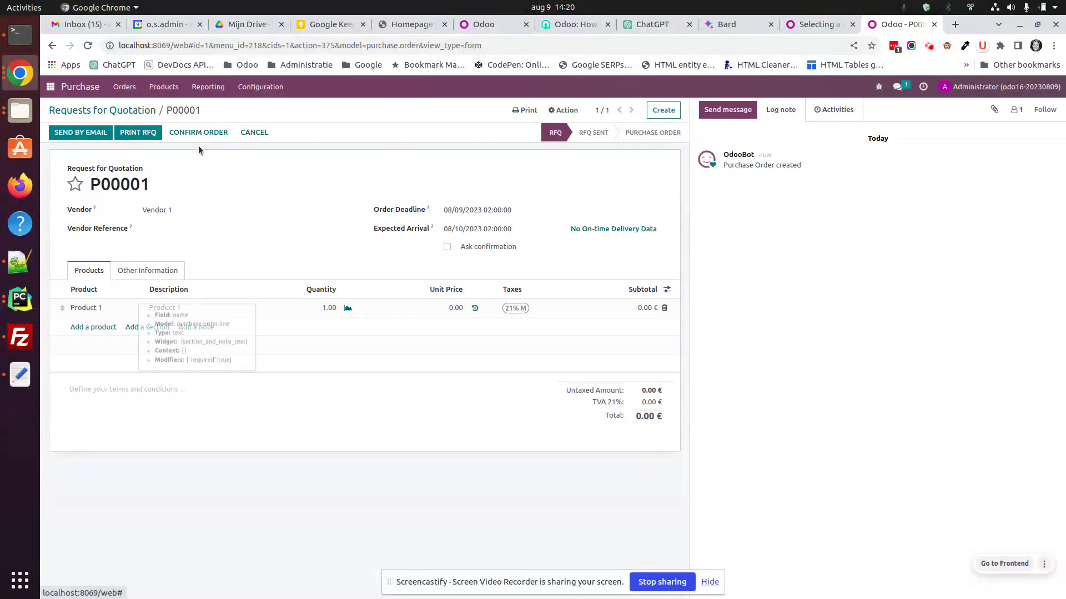
Step: Set Product 1's new quantity on hand to 10 and apply the stock update
left_click(164, 86)
left_click(169, 107)
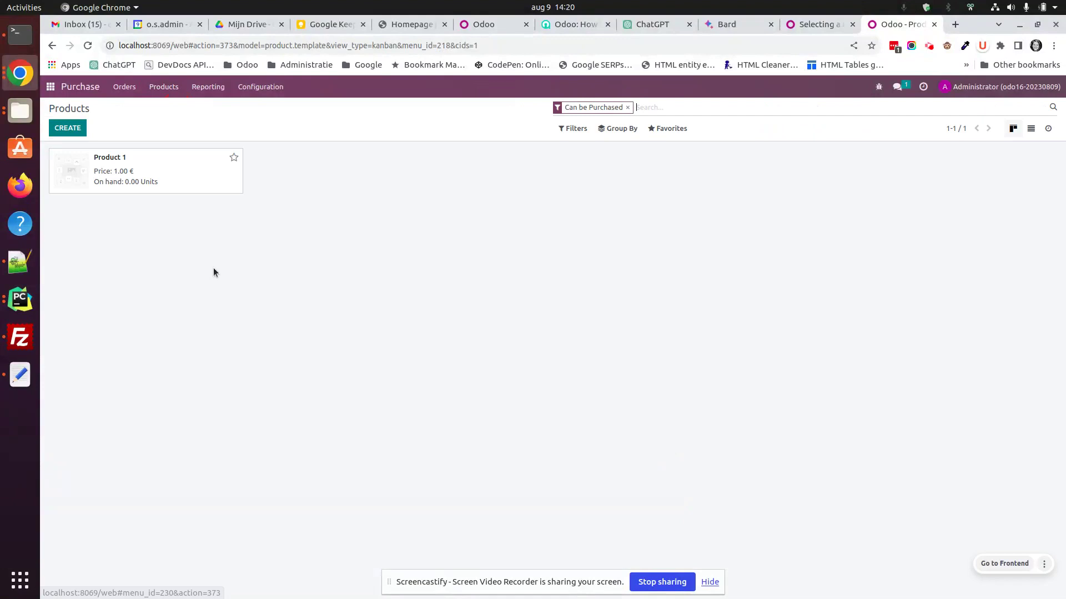
left_click(170, 168)
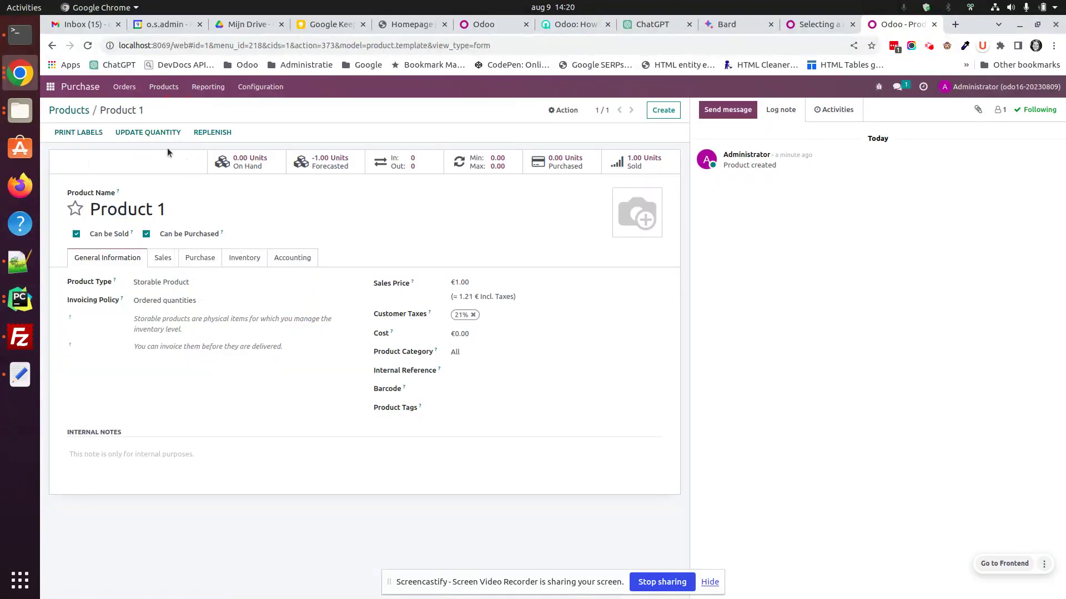
left_click(148, 132)
left_click(421, 141)
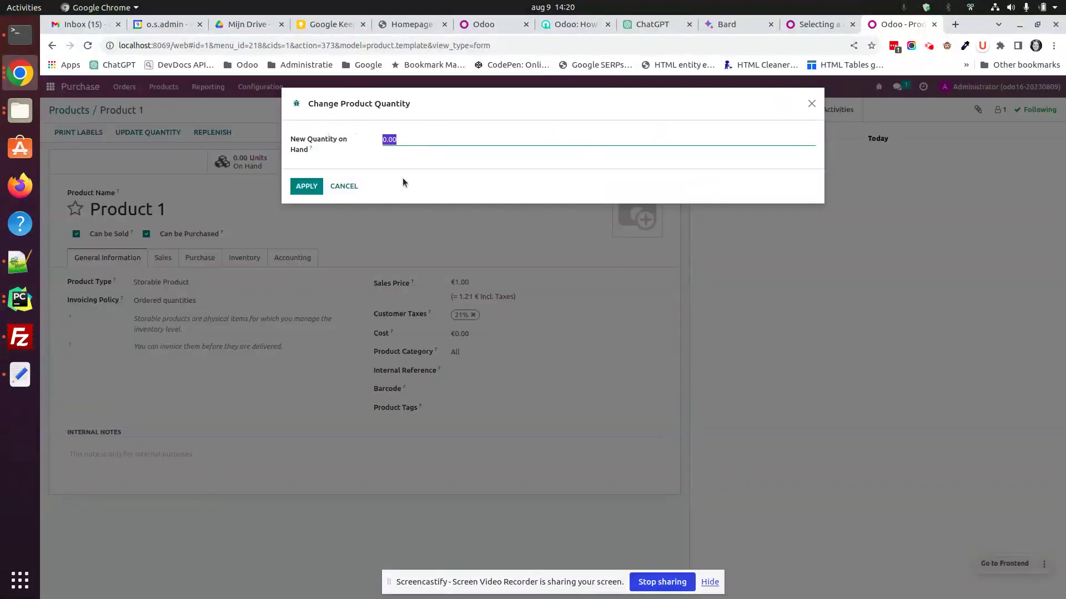
type("10")
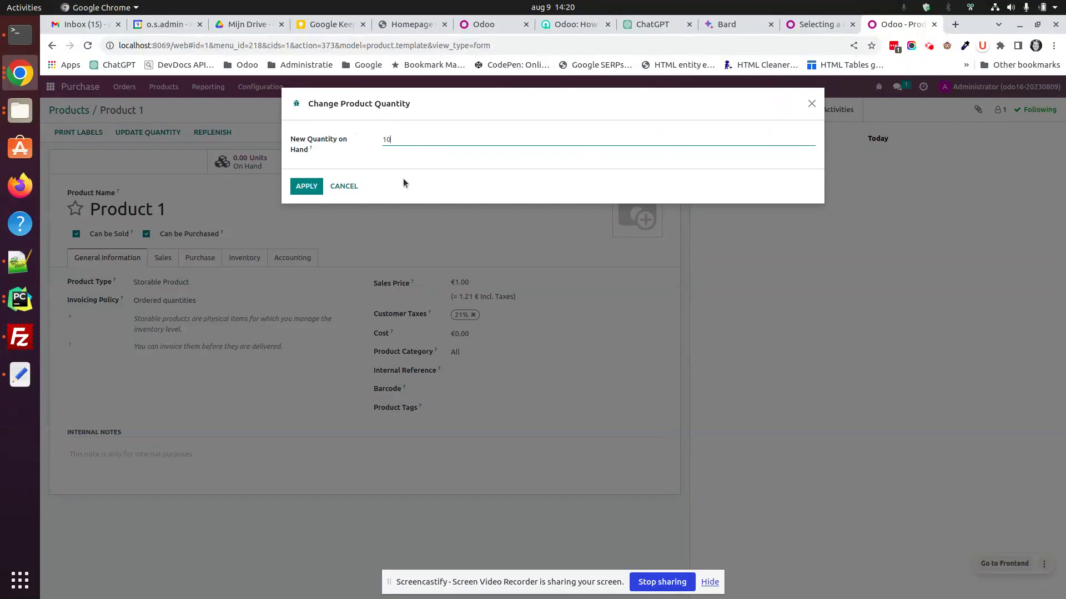
left_click(307, 186)
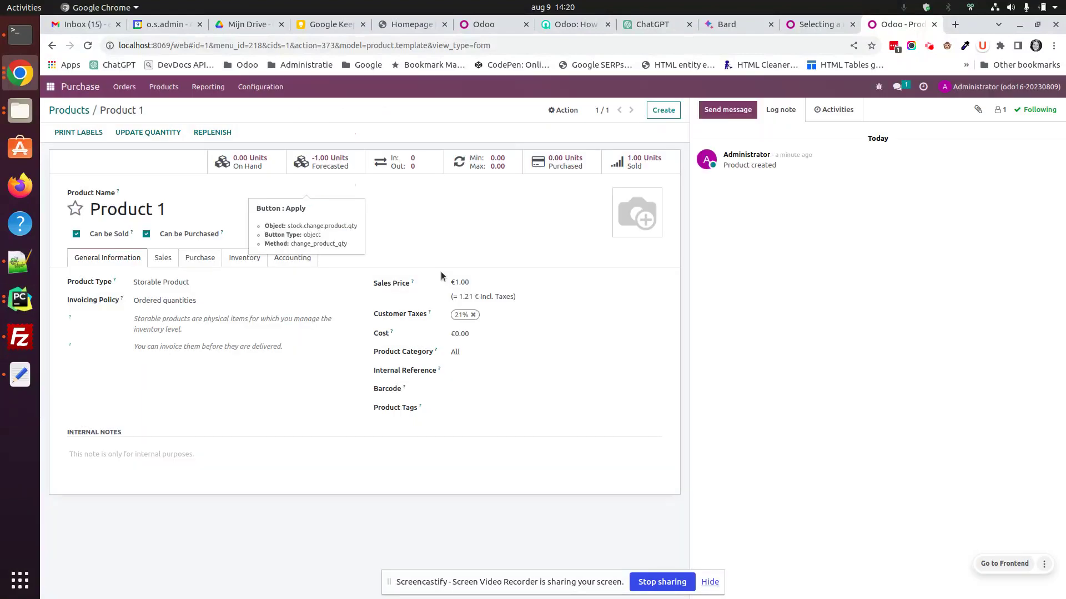
Step: Start another new sales quotation for the existing customer Customer 1
left_click(50, 87)
left_click(438, 176)
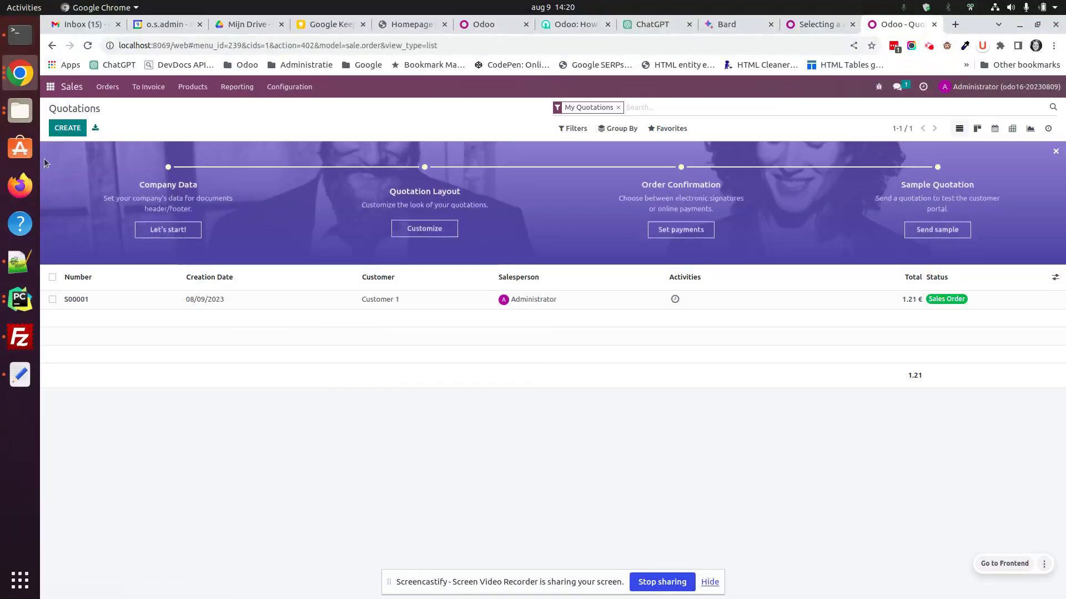
left_click(67, 128)
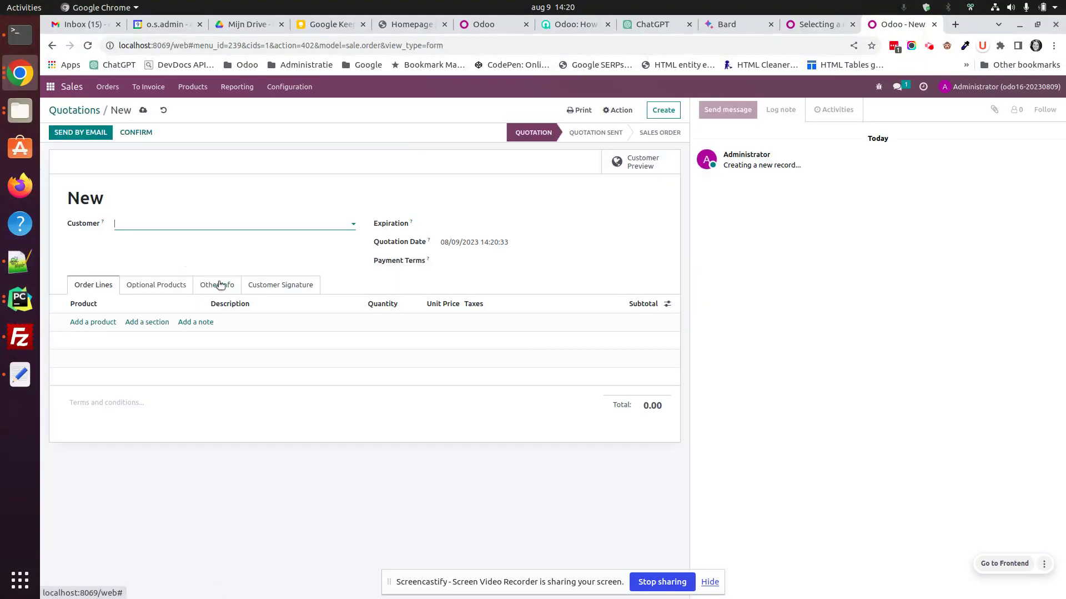
type("csuustomer")
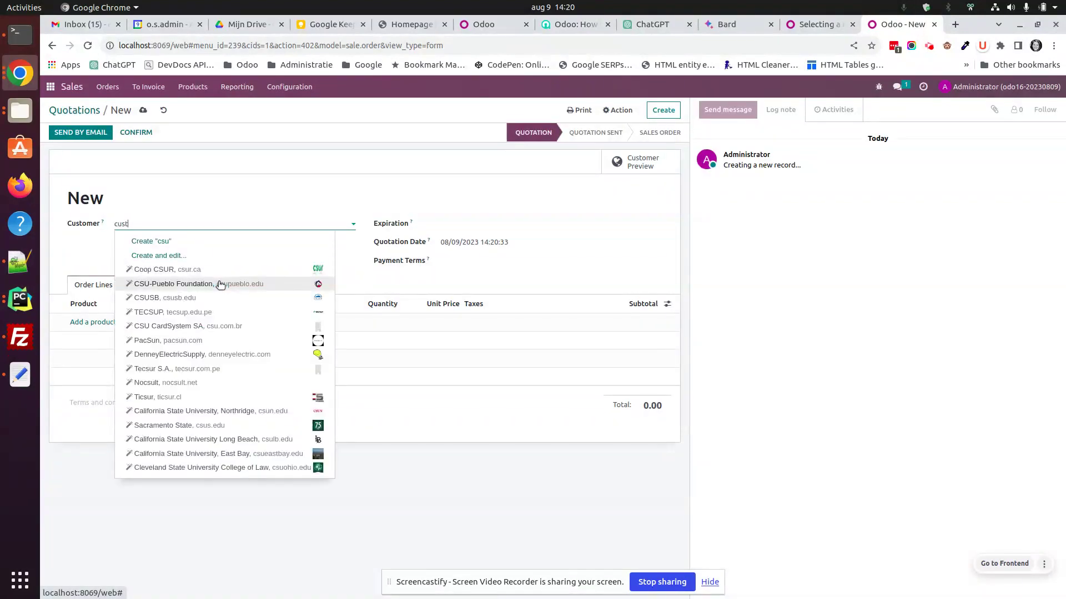
left_click(201, 243)
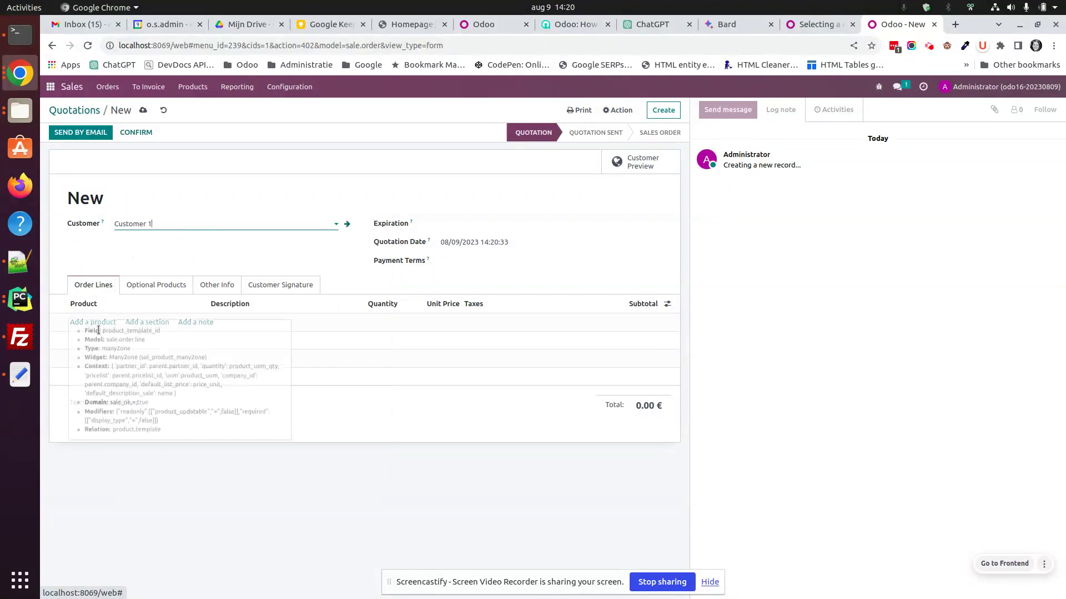
Step: Add Product 1 as an order line on this second quotation and confirm it as a sales order
left_click(91, 321)
type("product")
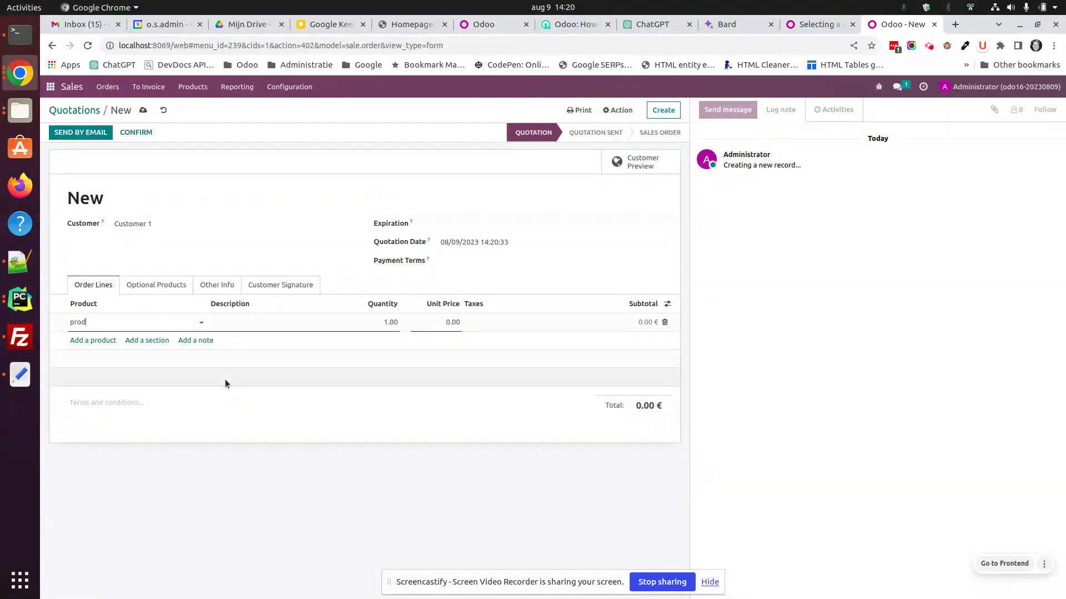
left_click(123, 342)
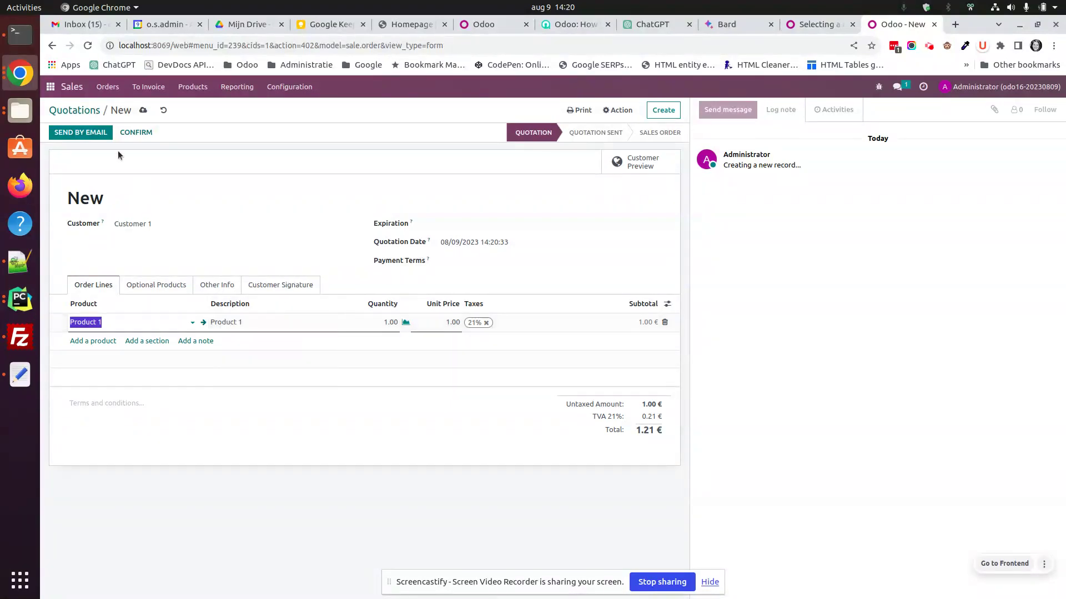
left_click(136, 132)
Step: Reopen the Vendor 1 request for quotation in the Purchase app to check its lines against the second sales order
left_click(49, 87)
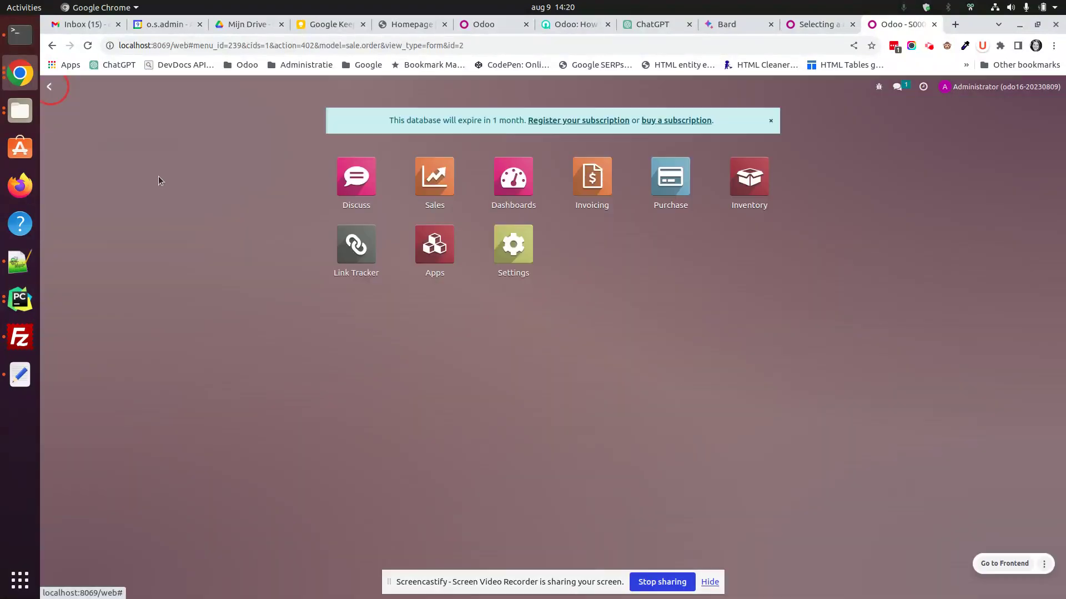
left_click(669, 168)
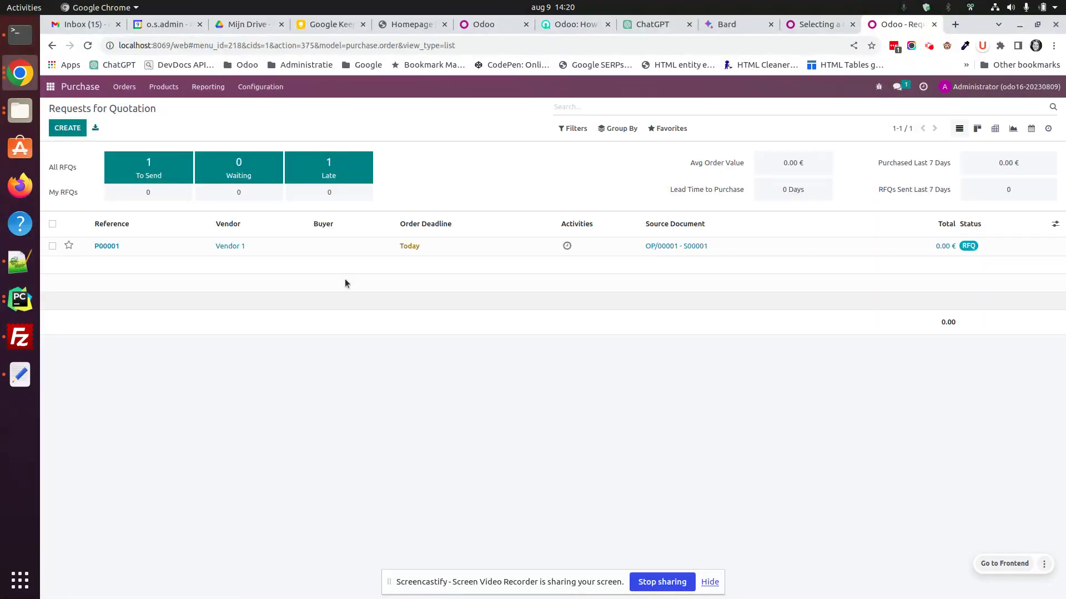
left_click(276, 245)
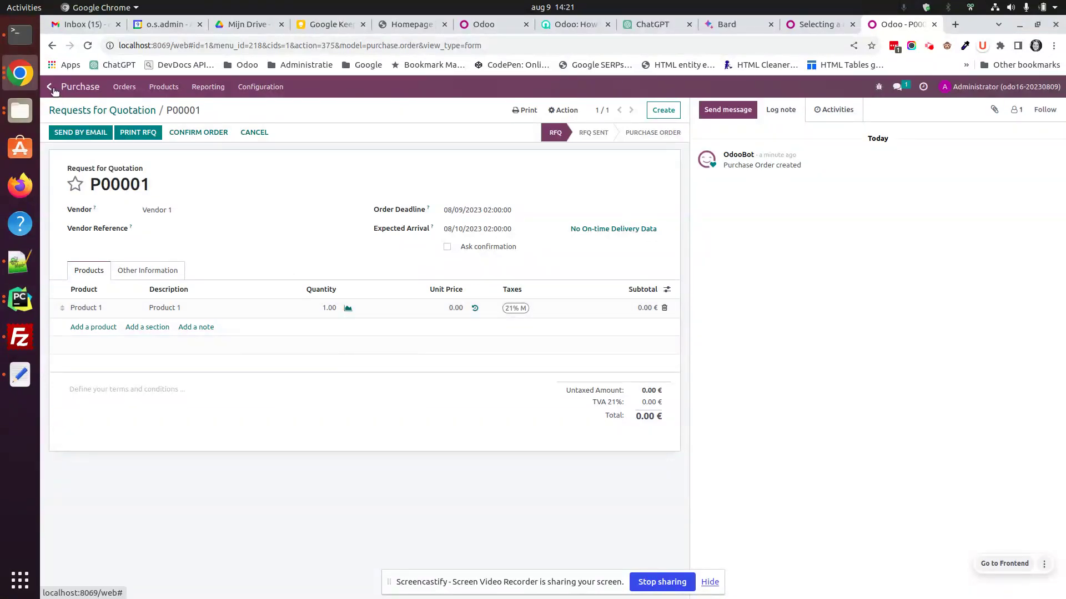
Step: Enable the Multi-Step Routes option in the Inventory app's warehouse settings and save the change
left_click(52, 88)
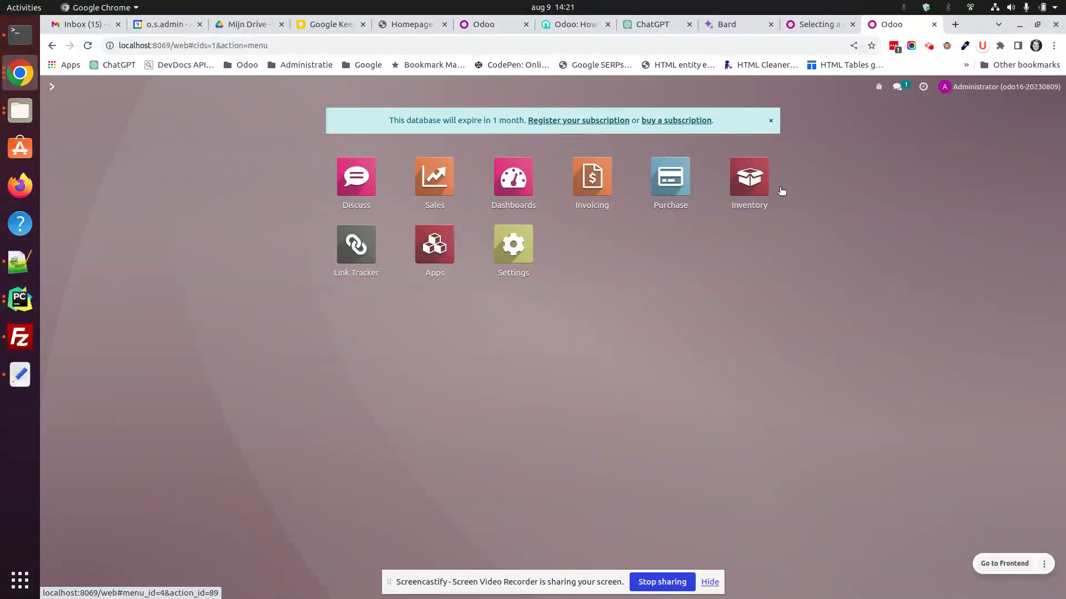
left_click(761, 184)
left_click(329, 89)
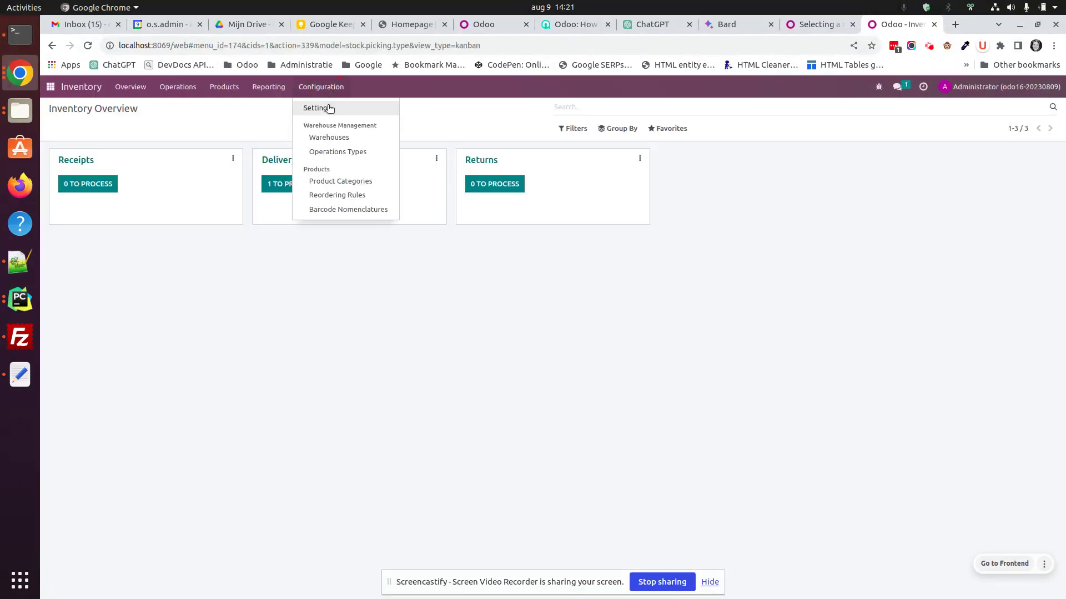
left_click(328, 107)
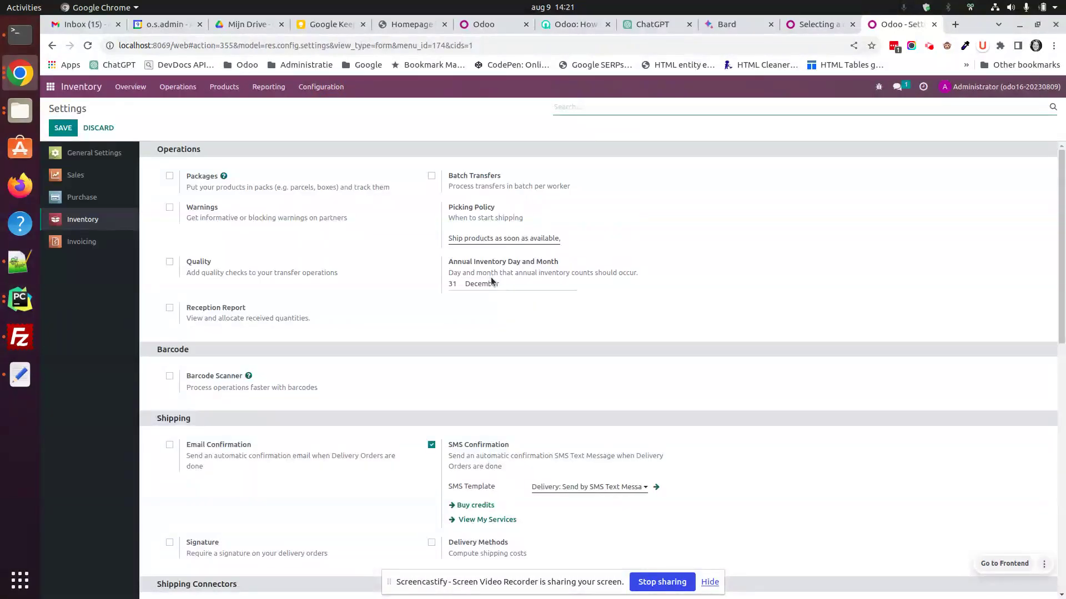
type("to")
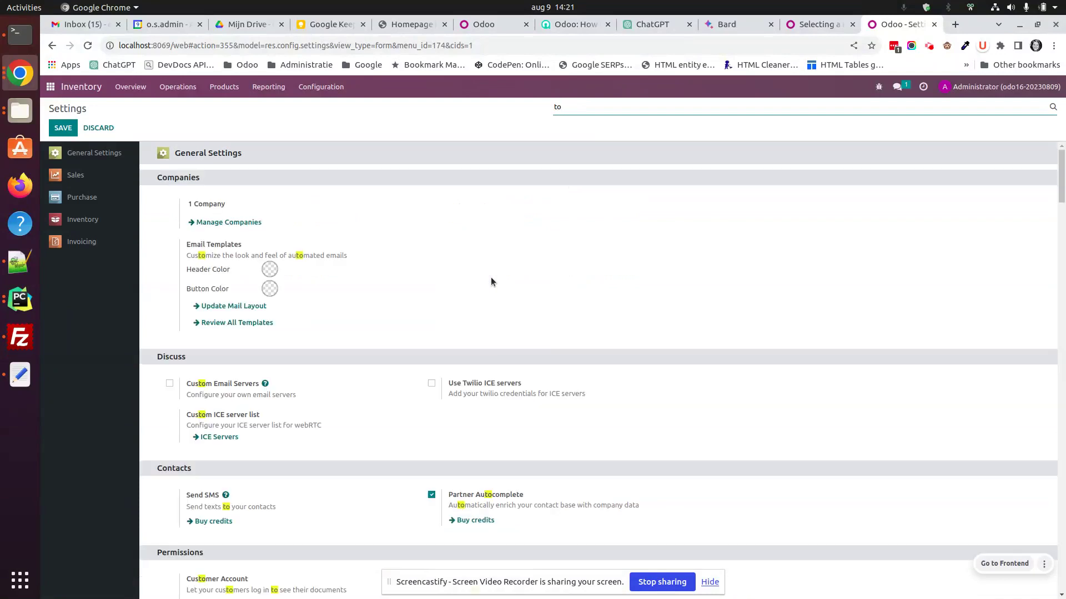
type("ute")
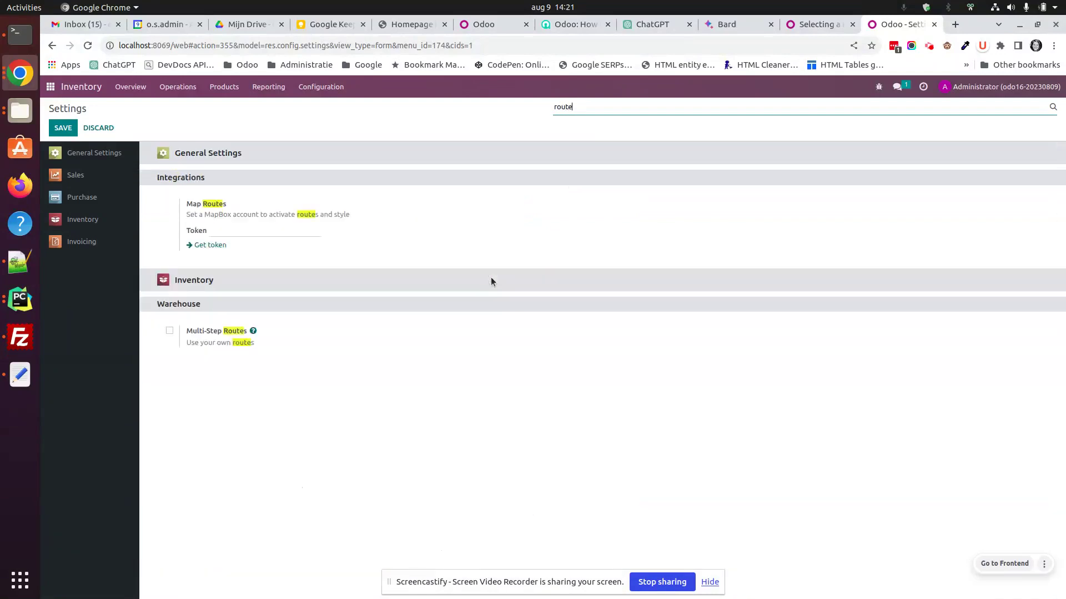
left_click(169, 330)
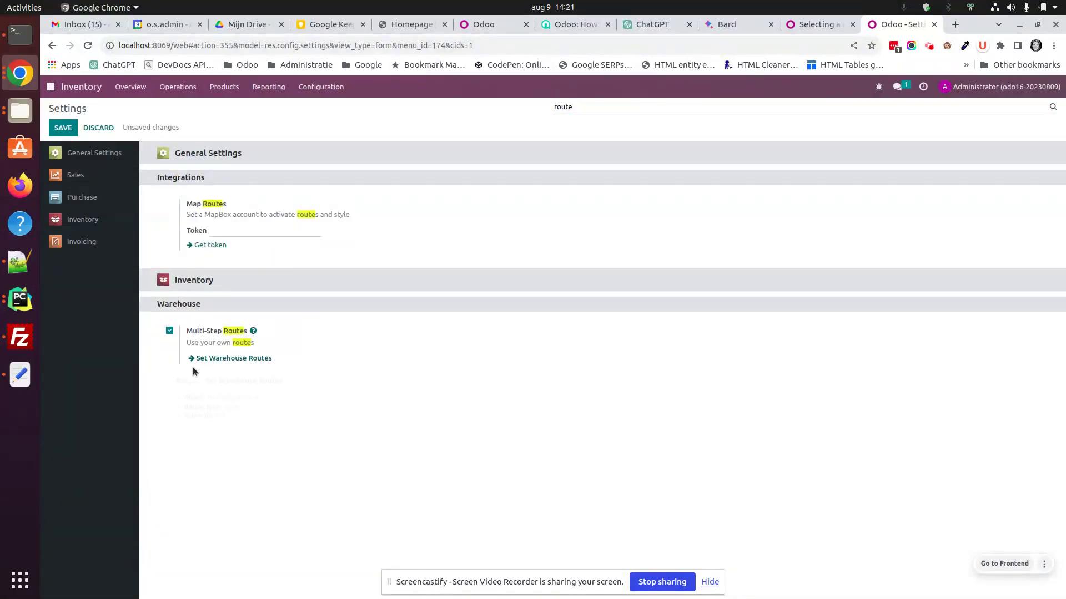
left_click(63, 128)
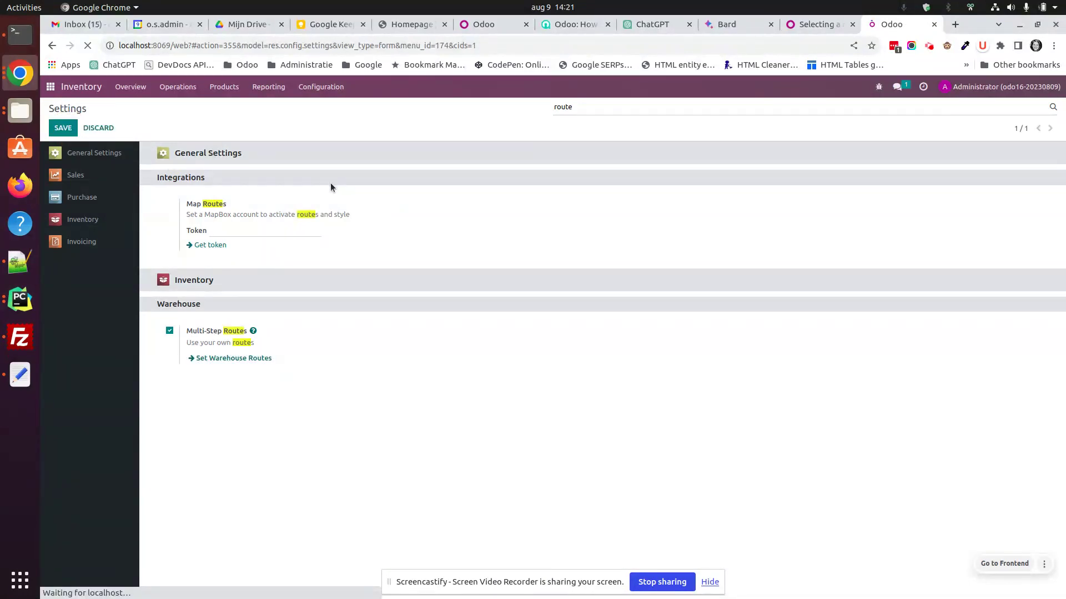
Step: Find the archived Replenish on Order (MTO) route among the warehouse routes and unarchive it
left_click(324, 88)
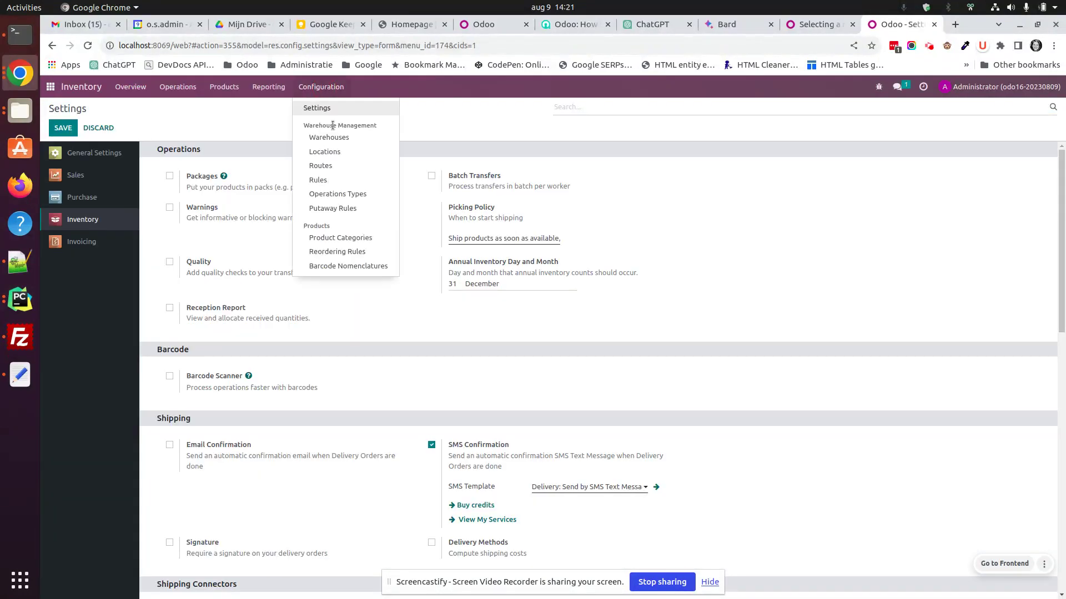
left_click(336, 167)
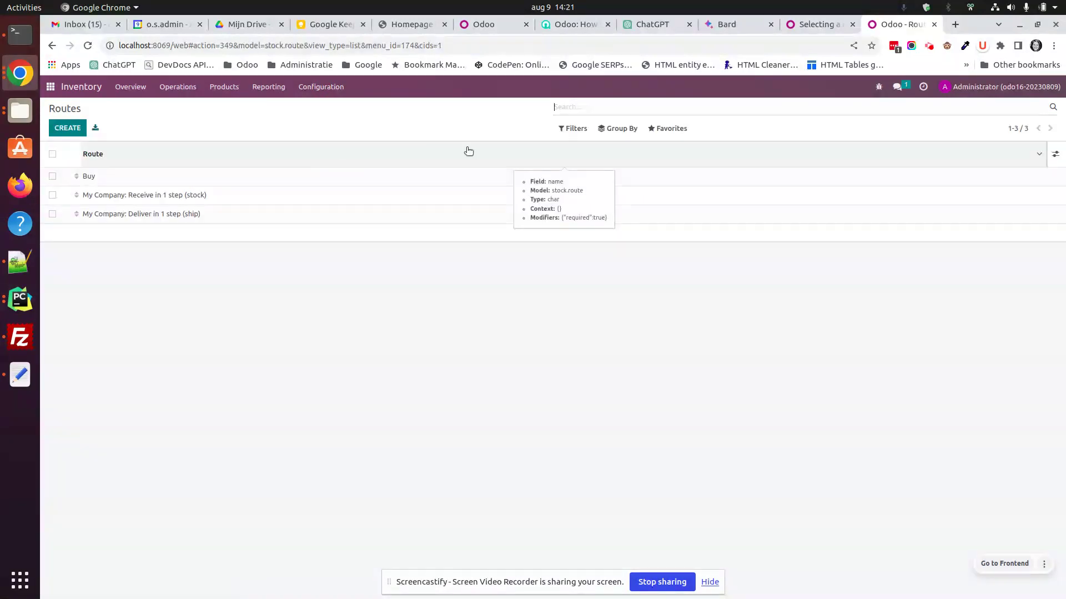
left_click(572, 128)
left_click(572, 148)
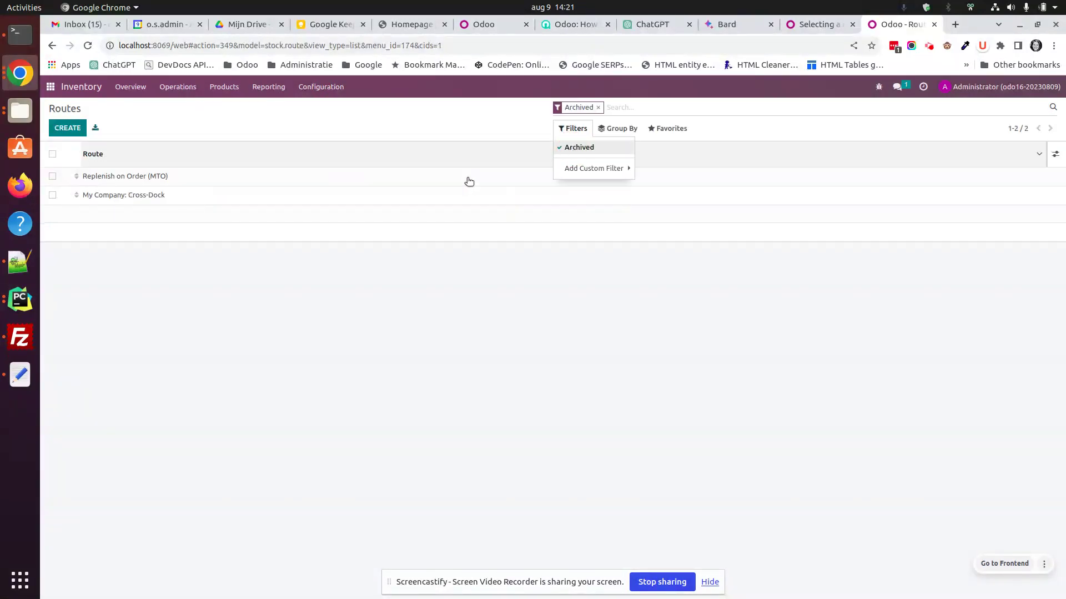
left_click(52, 176)
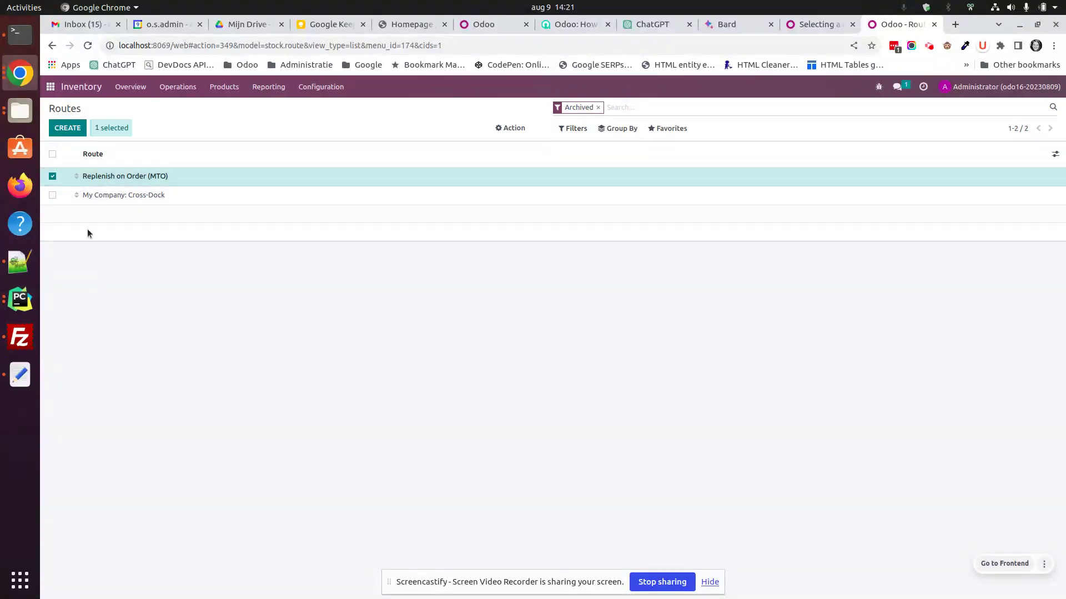
left_click(104, 175)
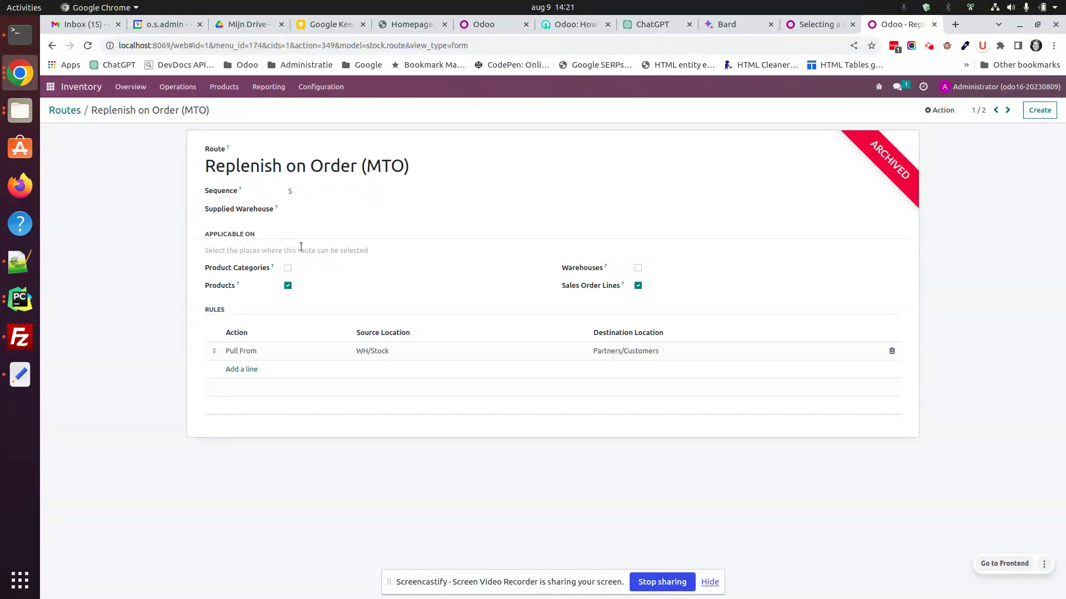
left_click(939, 110)
left_click(946, 131)
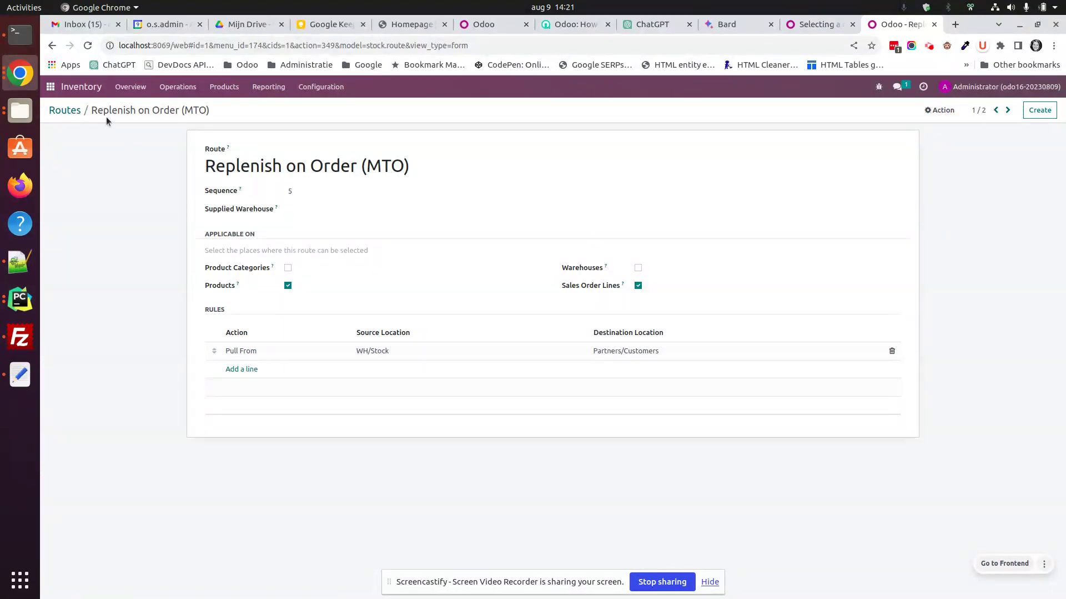
Step: Create a new product in the Inventory app and name it Product 2
left_click(224, 87)
left_click(227, 108)
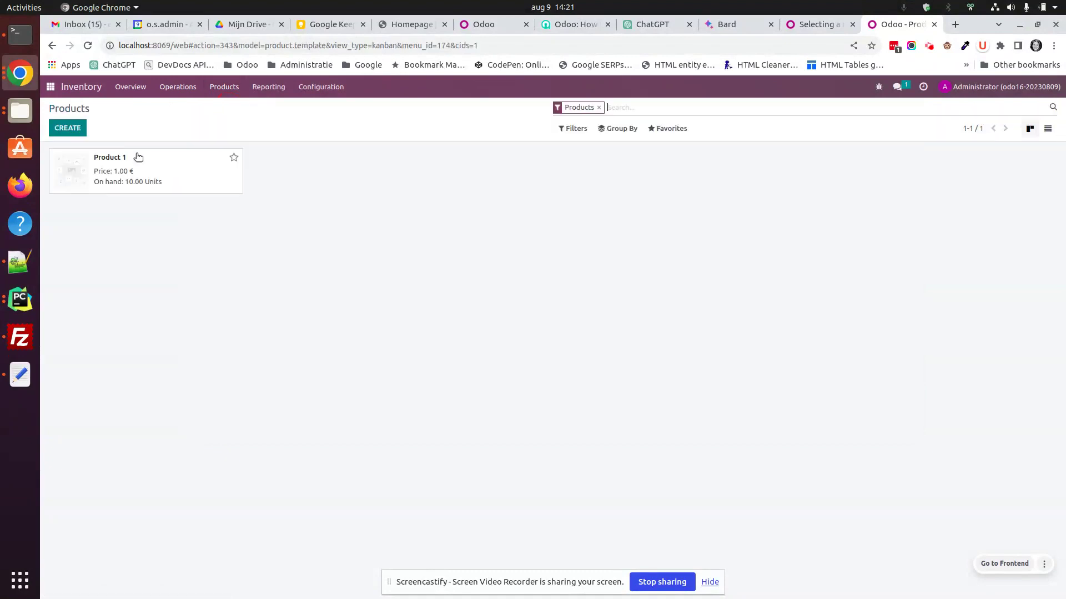
left_click(69, 130)
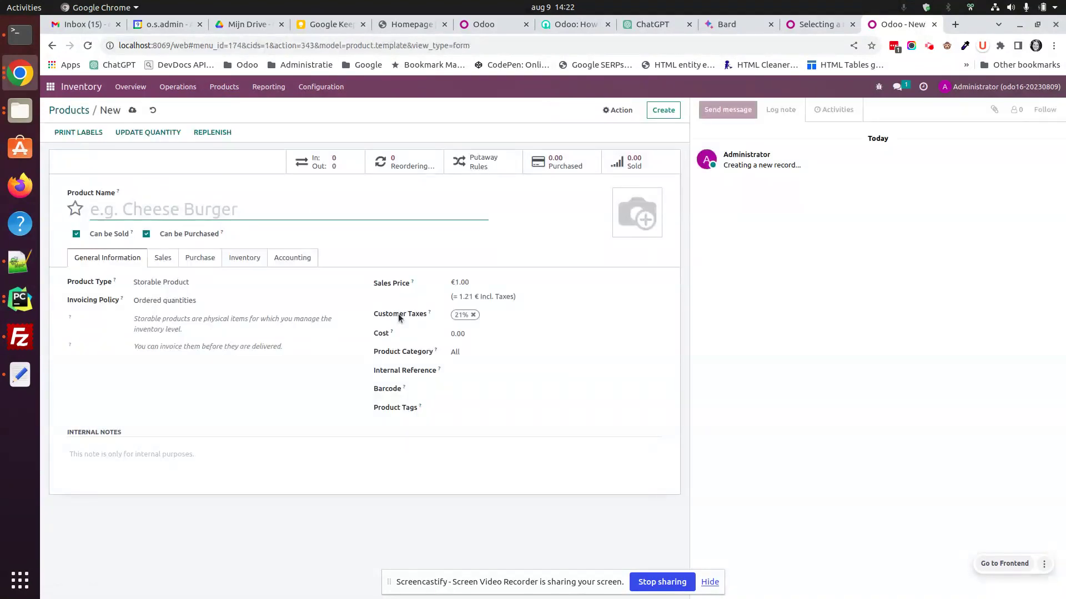
type("Product")
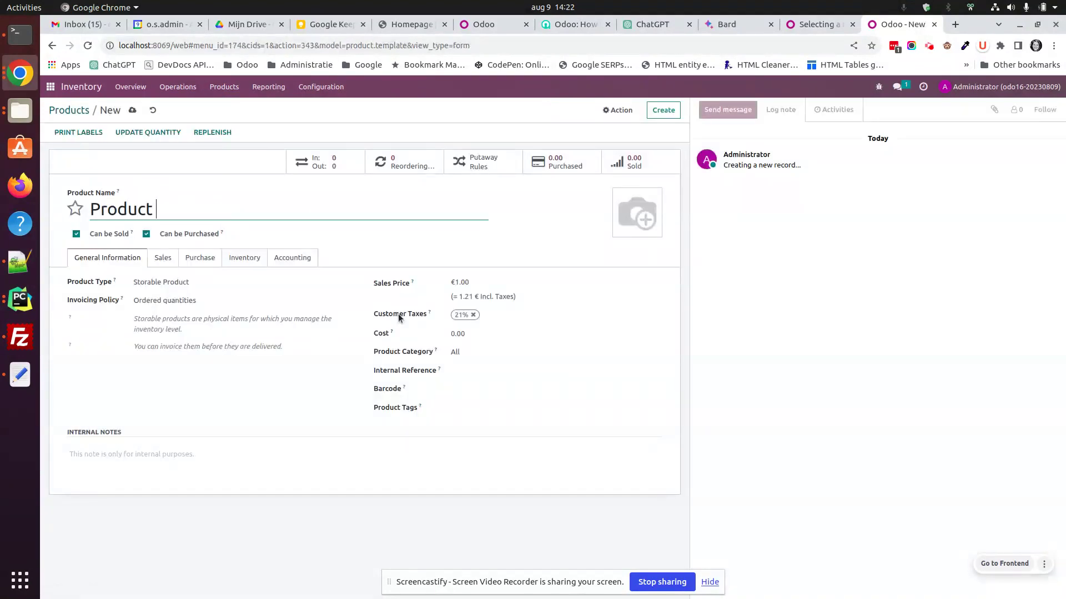
type(" 2")
Step: Add Vendor 1 as Product 2's vendor and enable the Replenish on Order (MTO) route alongside Buy
left_click(164, 258)
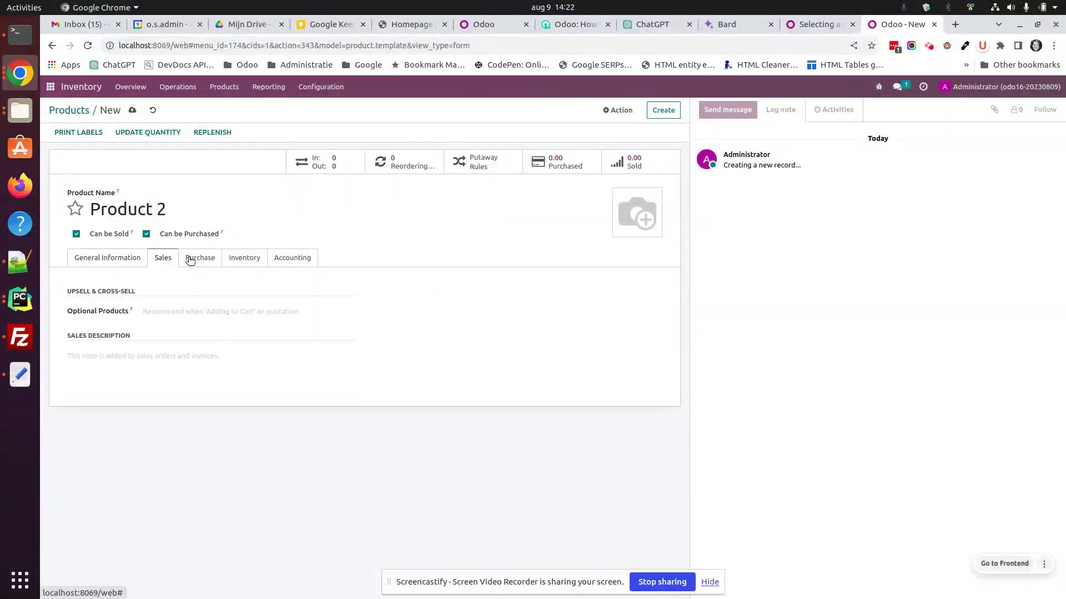
left_click(191, 258)
left_click(87, 294)
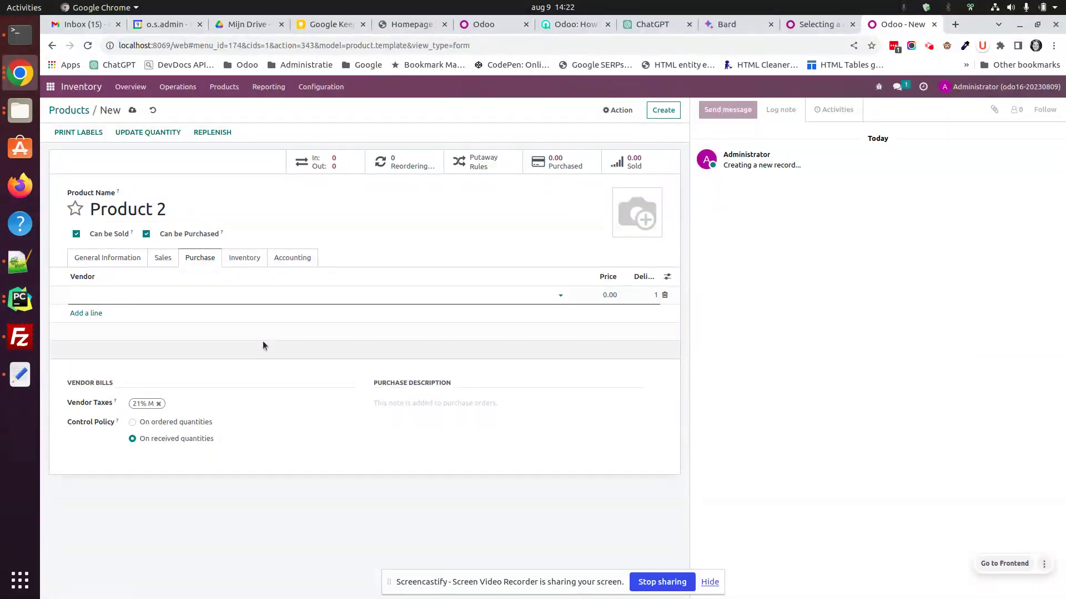
type("Ven")
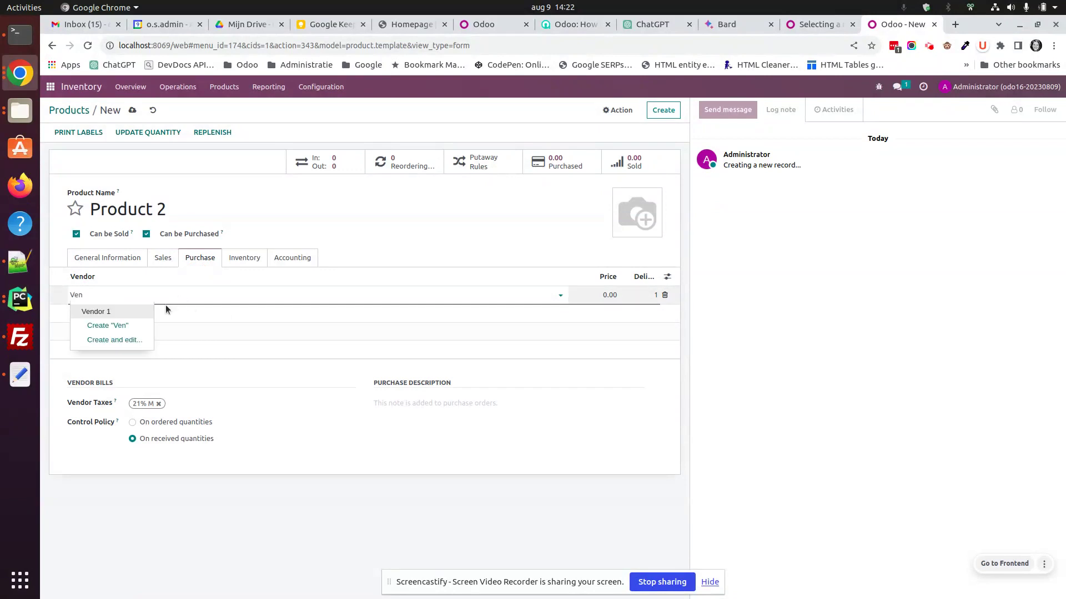
left_click(126, 311)
left_click(245, 257)
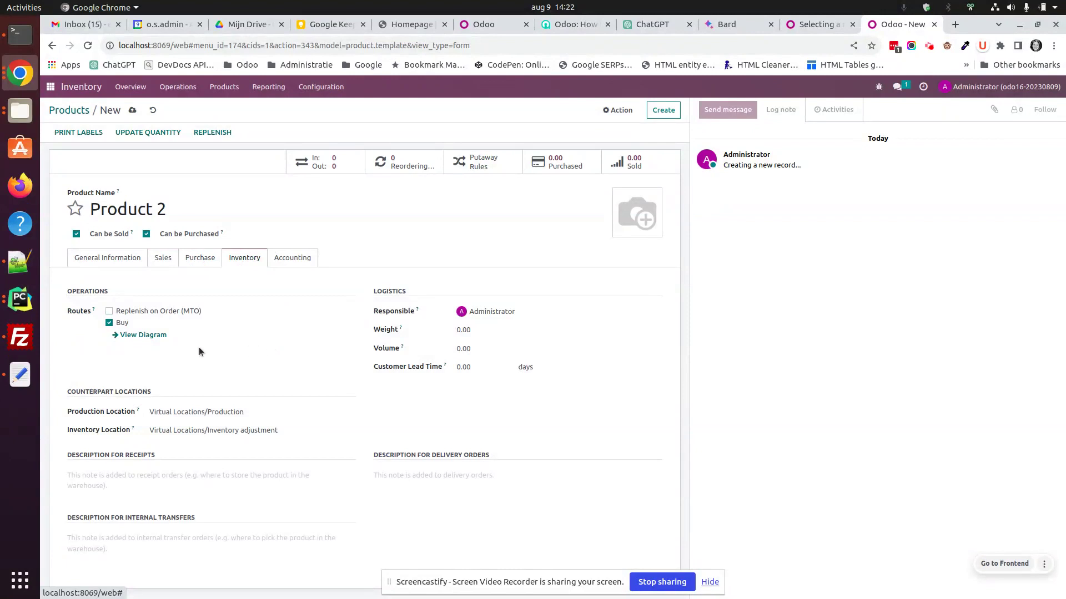
left_click(109, 312)
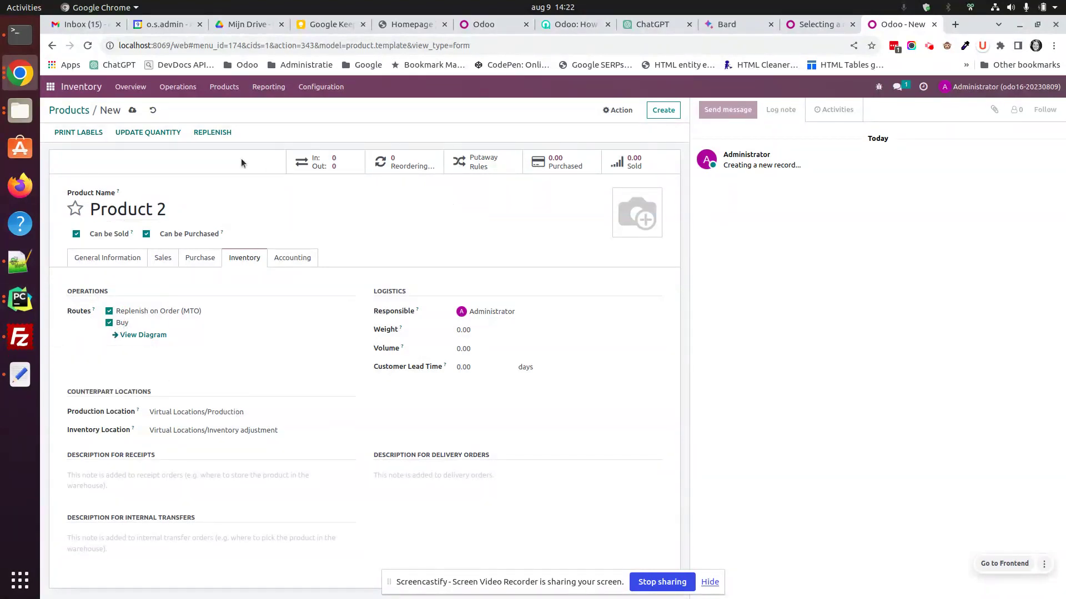
Step: Start a new quotation in the Sales app for the existing customer Customer 1
left_click(50, 87)
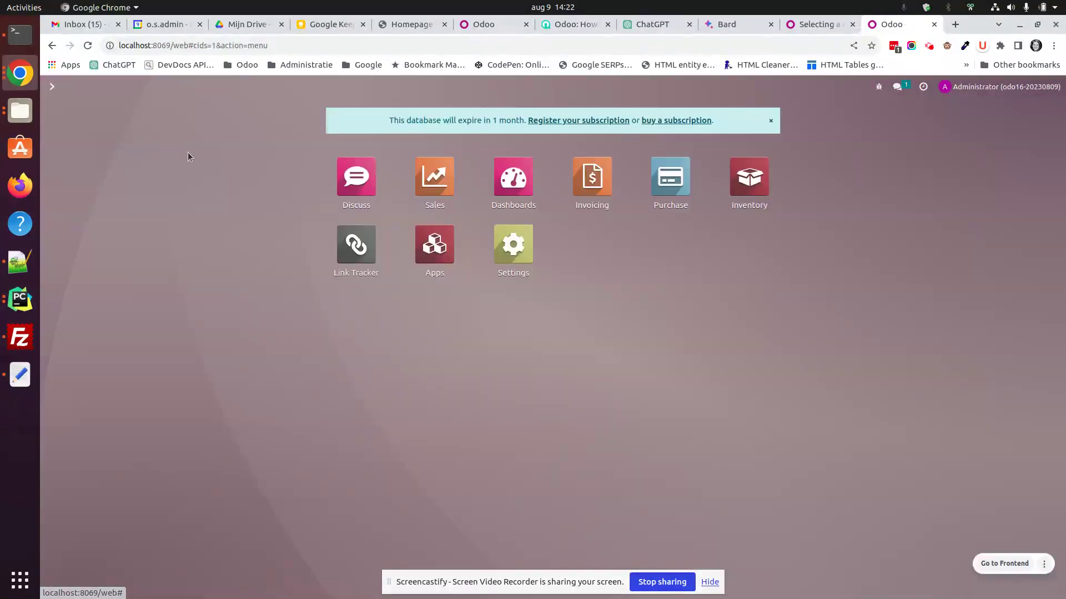
left_click(419, 178)
left_click(74, 128)
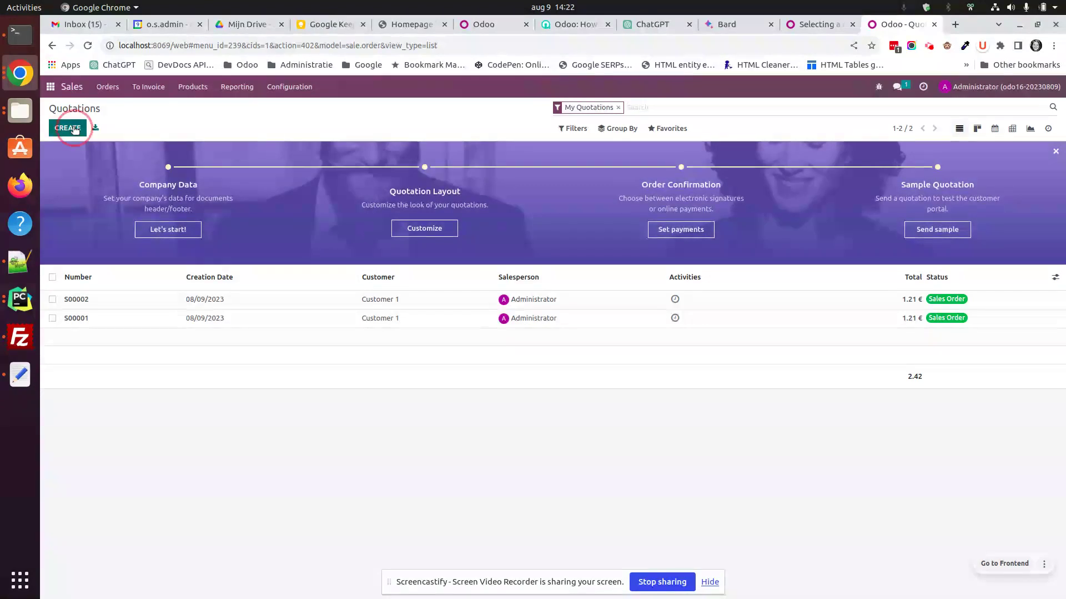
type("custo")
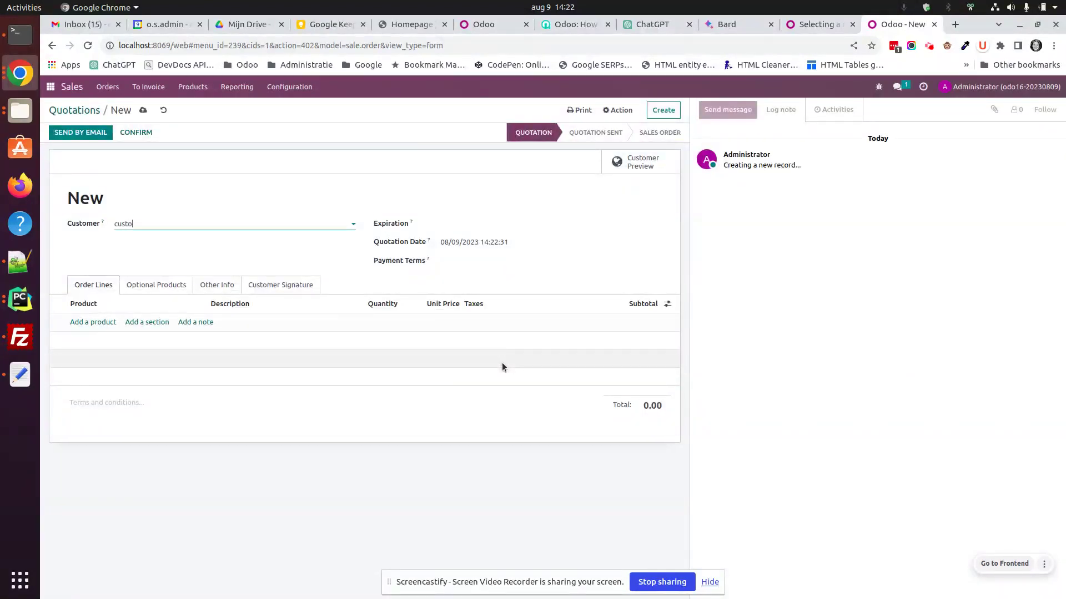
type("mer")
key("Return")
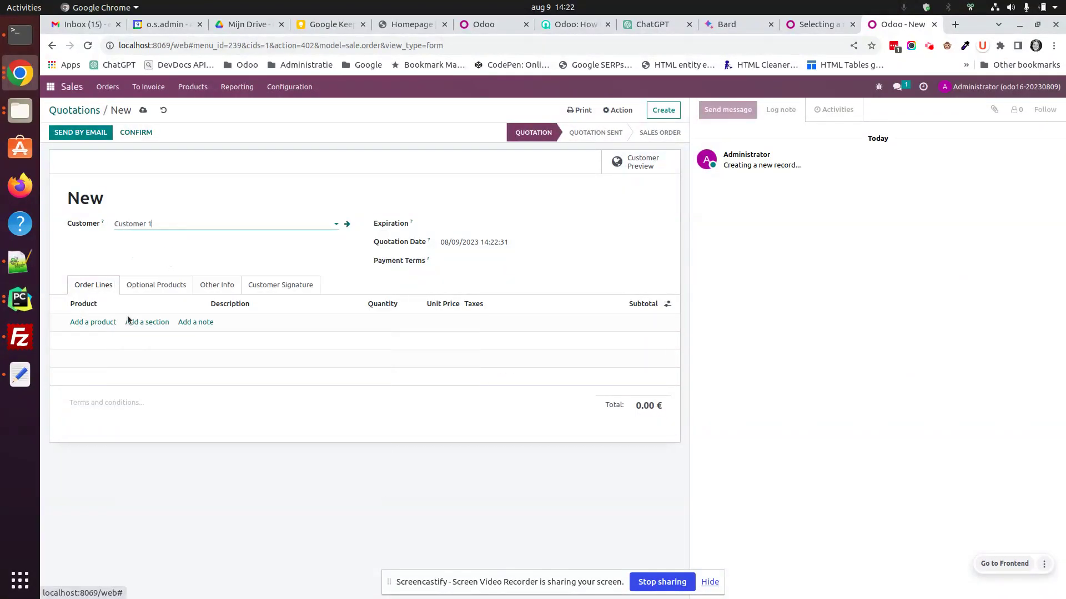
Step: Add Product 2 as an order line on this quotation and confirm it as a sales order
left_click(102, 322)
type("prod")
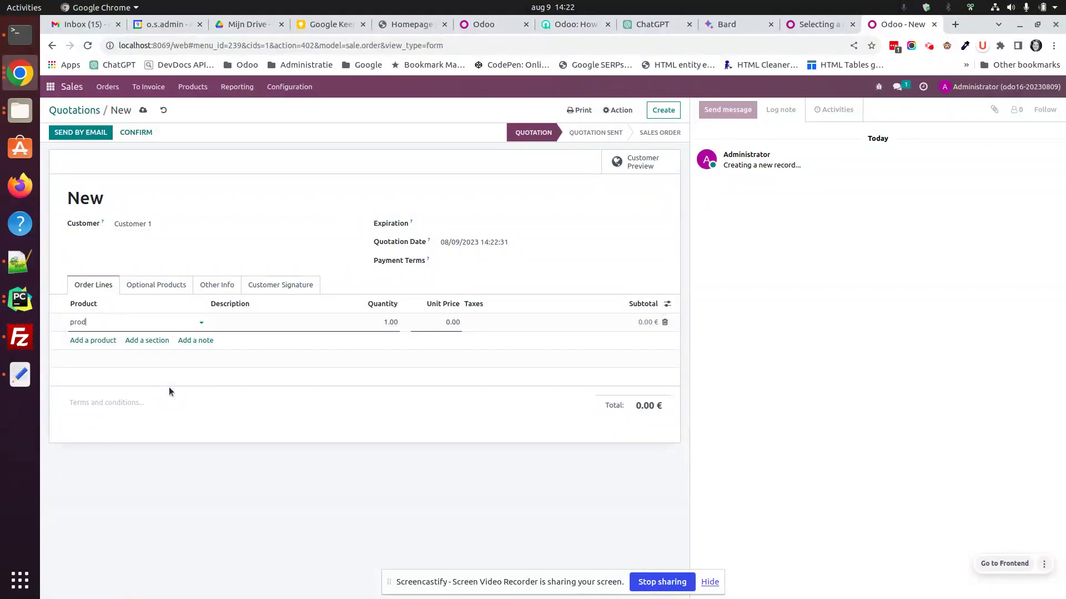
type("u")
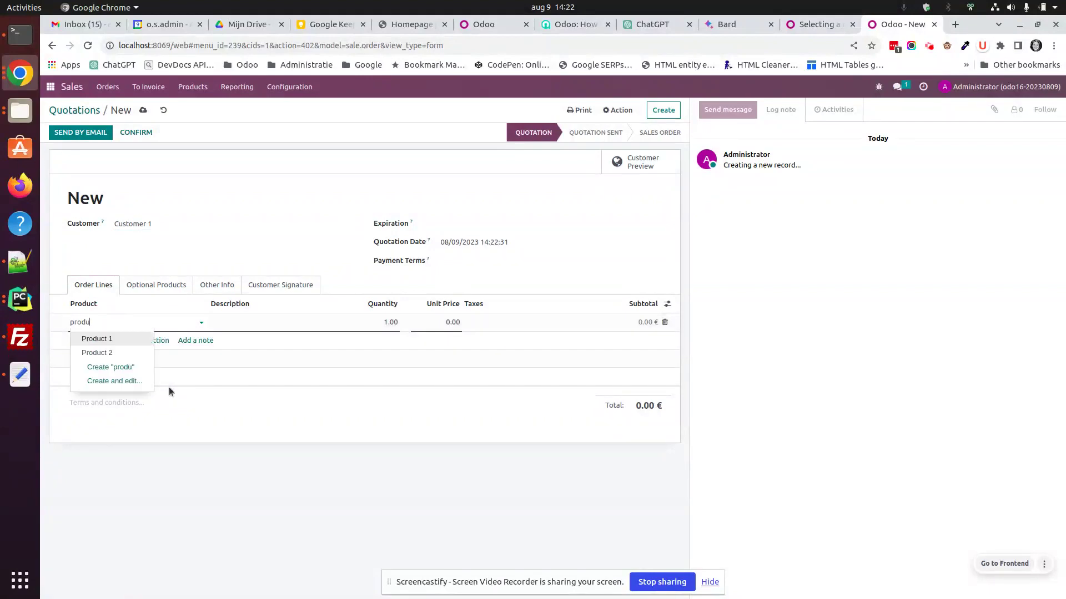
left_click(145, 354)
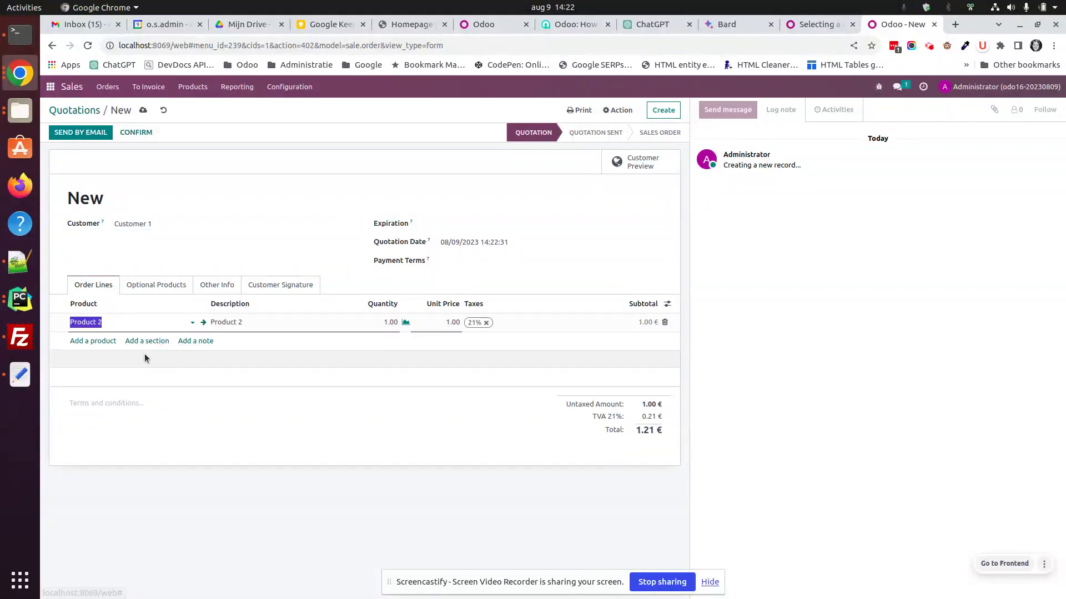
left_click(139, 134)
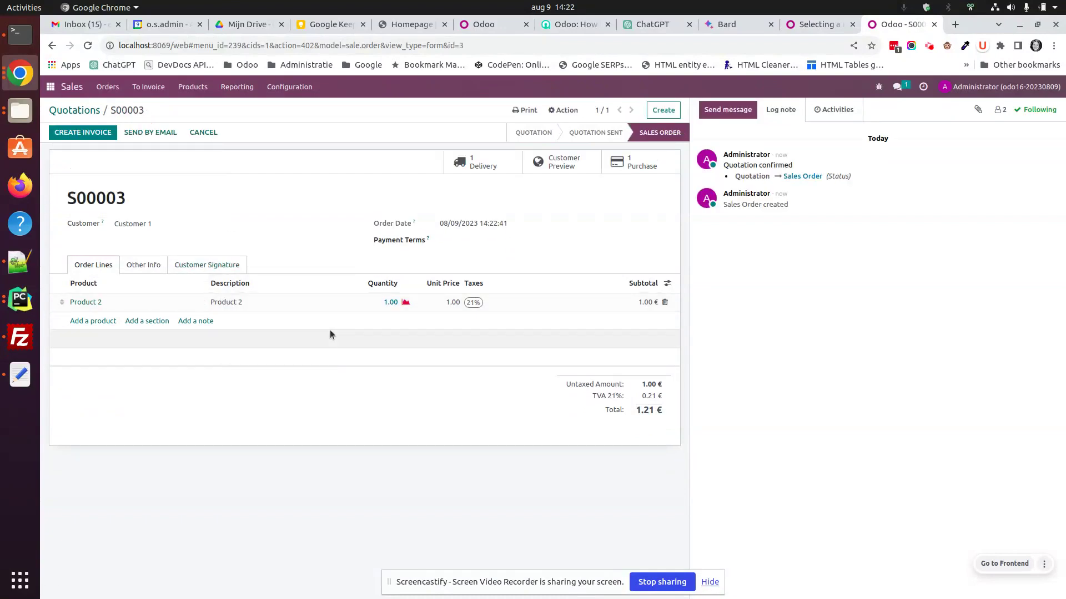
Step: Open Vendor 1's request for quotation in the Purchase app to examine how the Product 2 order was handled
left_click(50, 86)
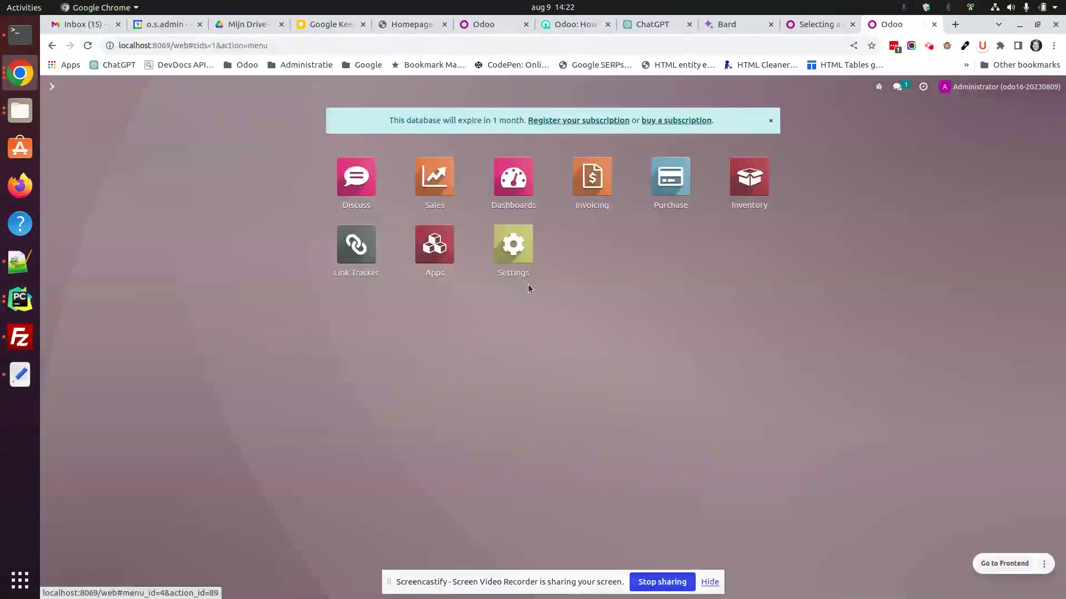
left_click(670, 181)
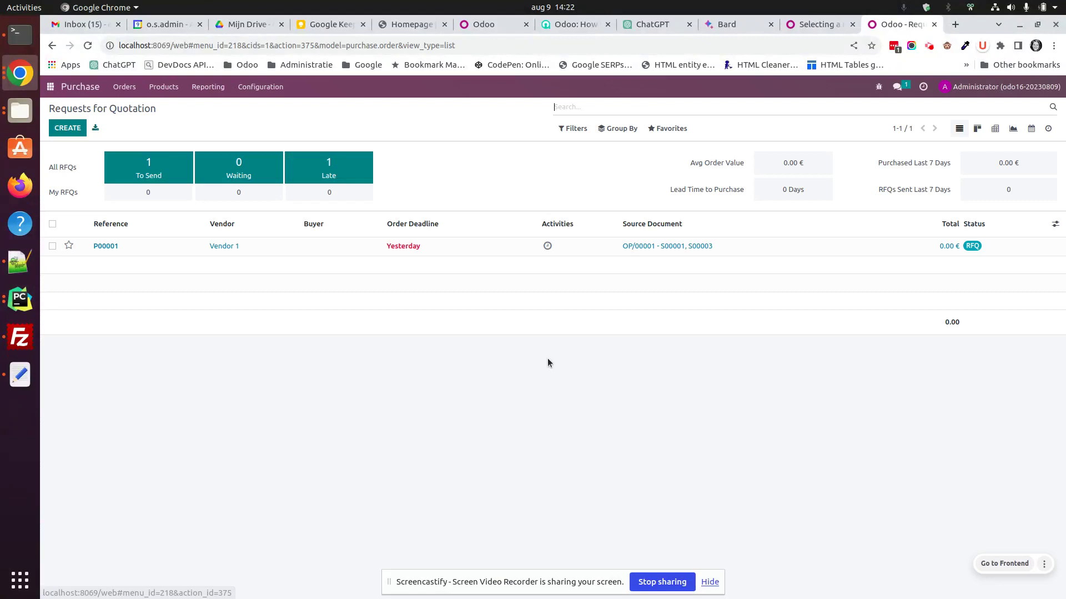
left_click(281, 252)
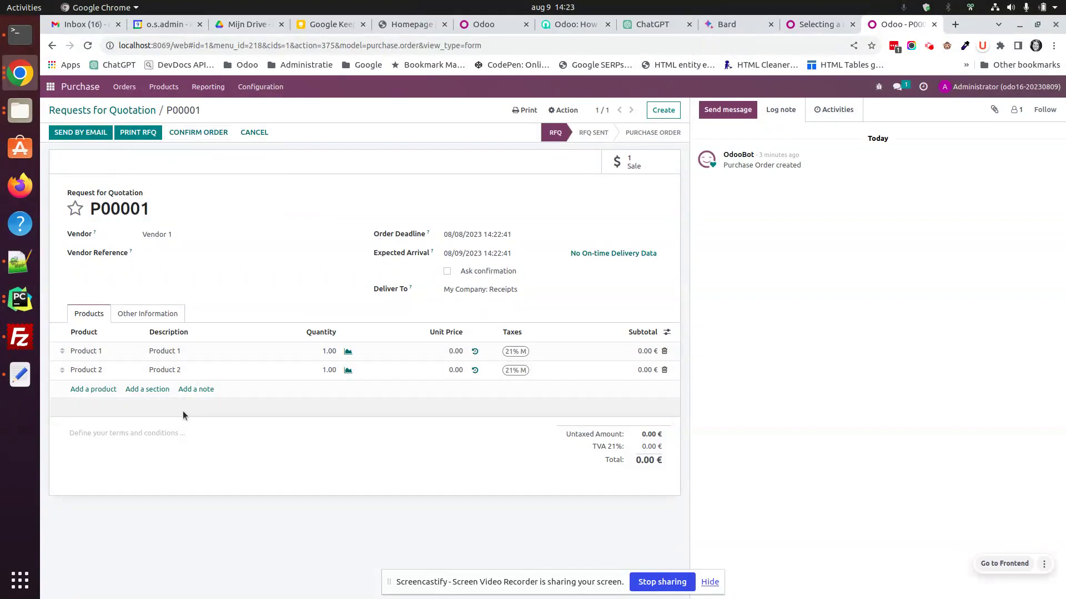
Step: Confirm Vendor 1's request for quotation P00001 as a purchase order and return to the list of requests
left_click(210, 133)
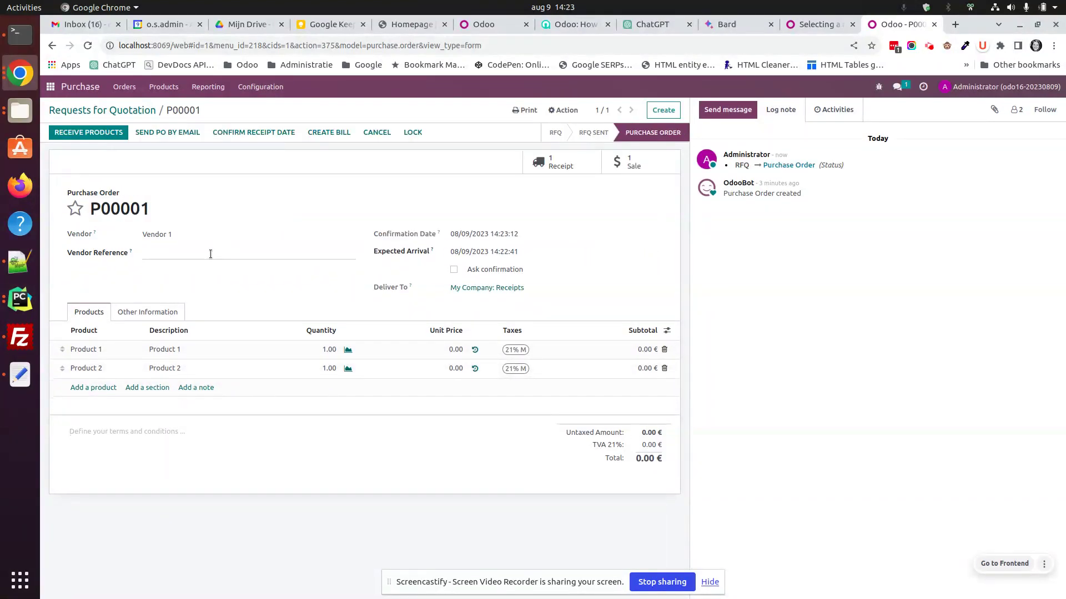
left_click(135, 110)
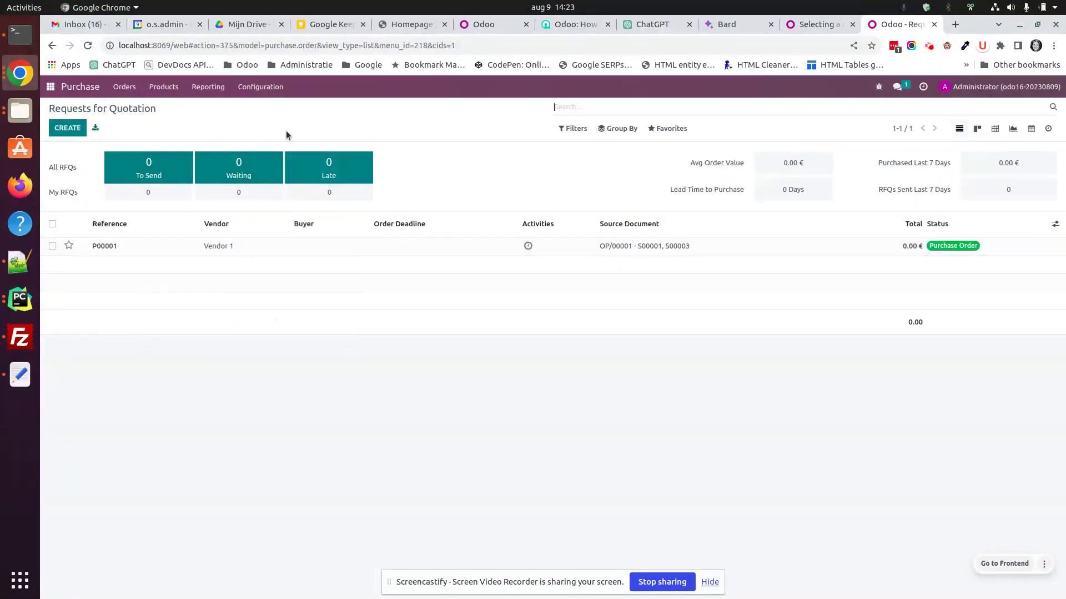
Step: Add a stock quantity of 10 for Product 2 in location WH/Stock and apply the count
left_click(169, 87)
left_click(166, 105)
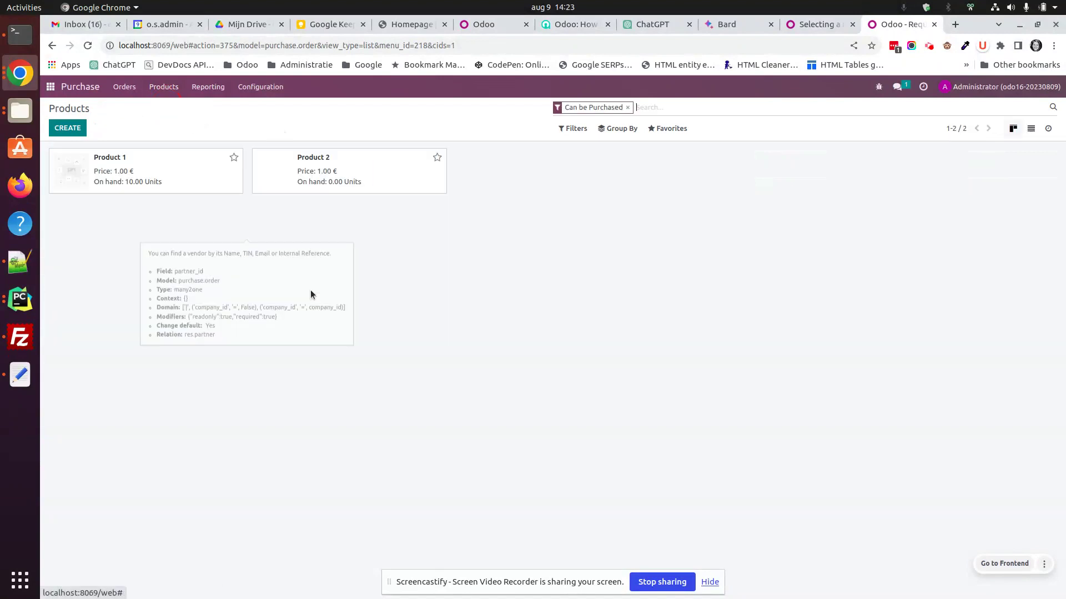
left_click(349, 175)
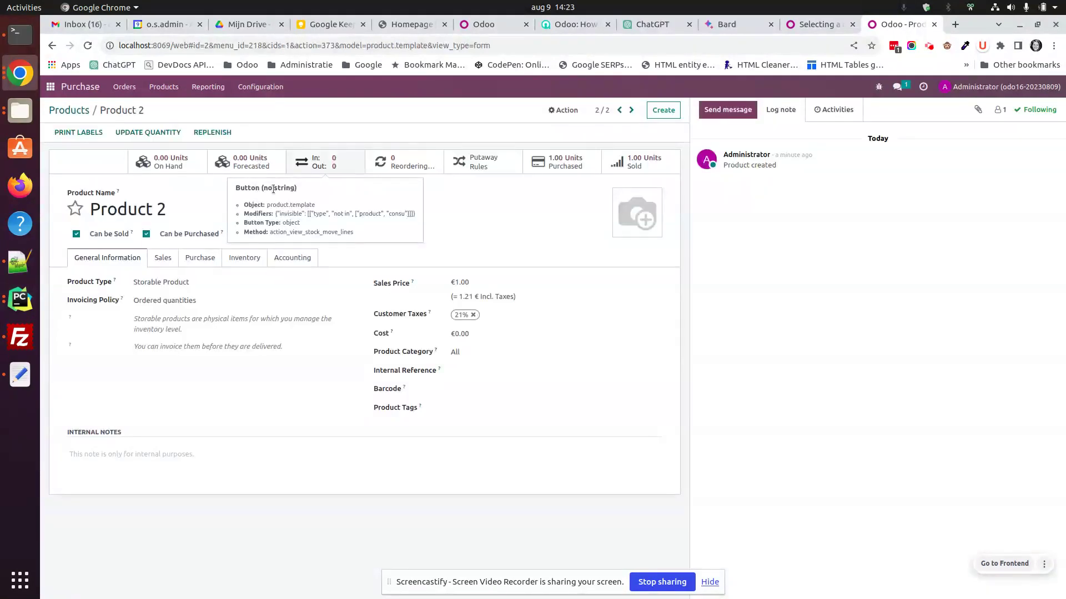
left_click(140, 132)
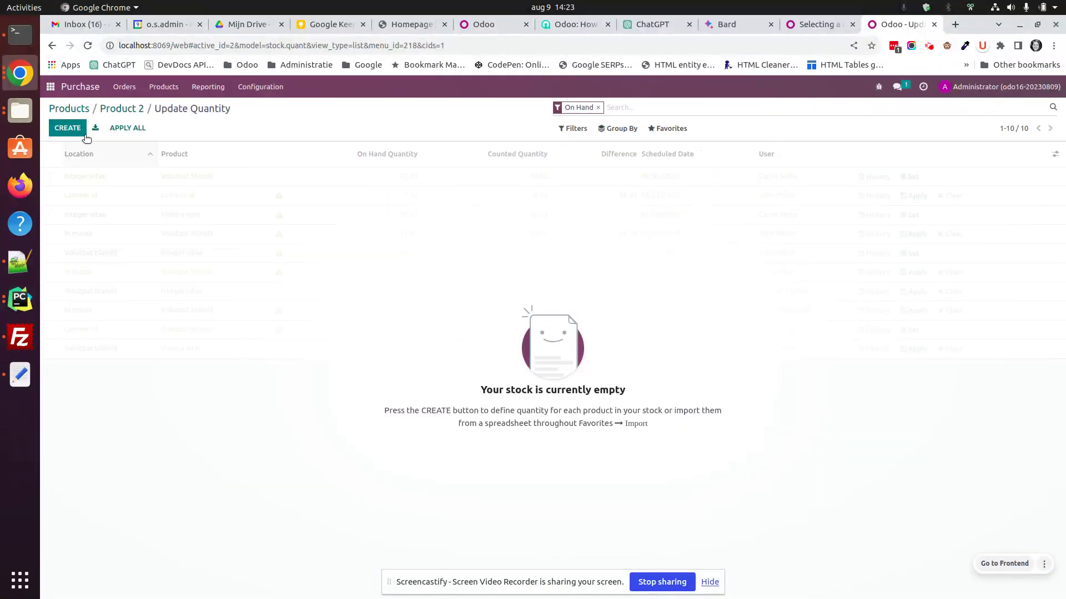
left_click(68, 128)
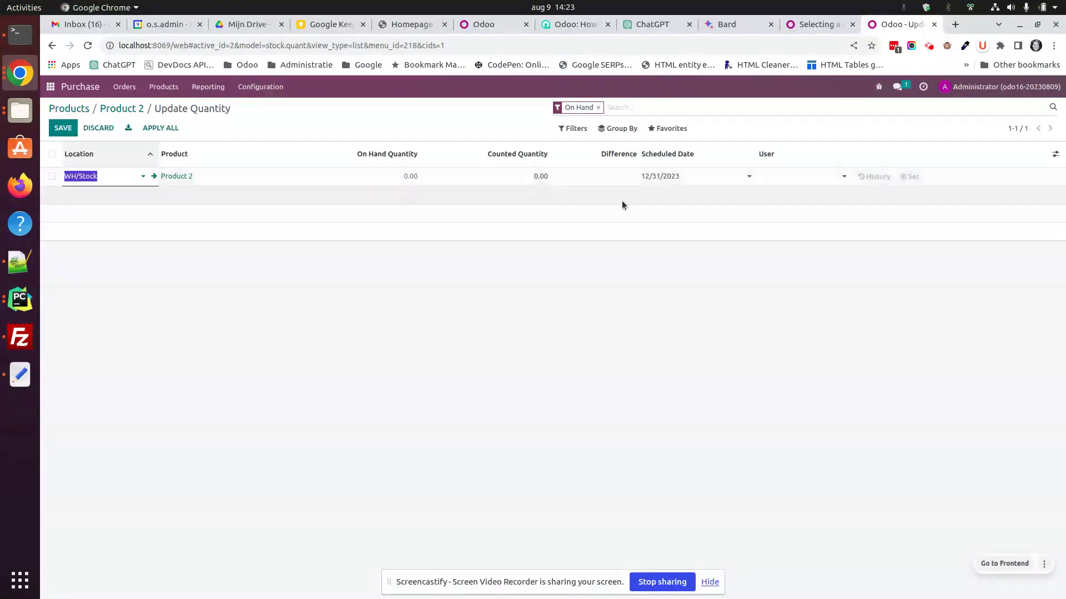
left_click(439, 183)
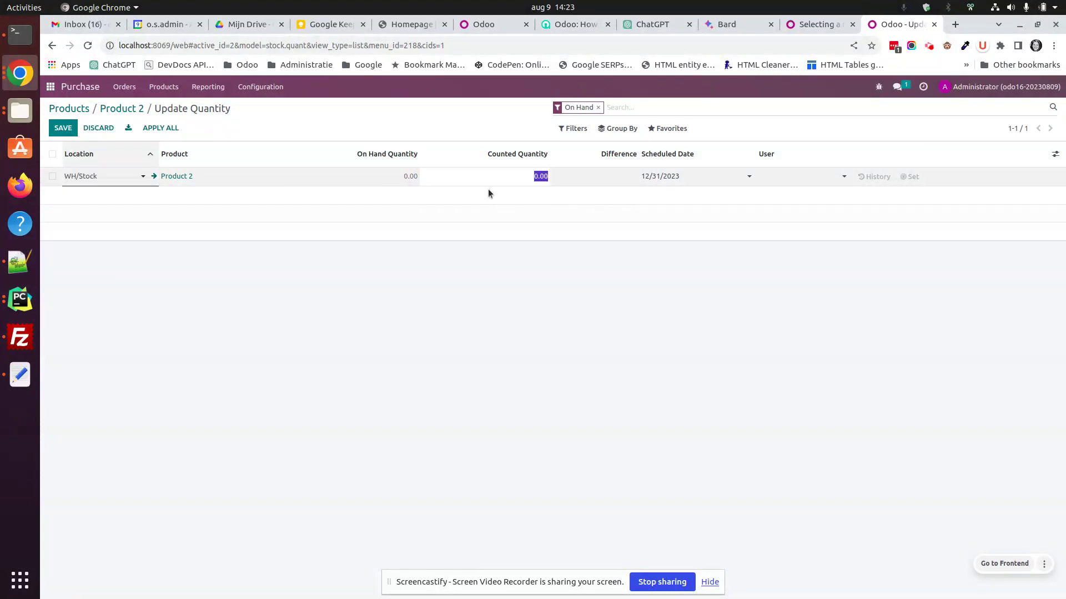
type("10")
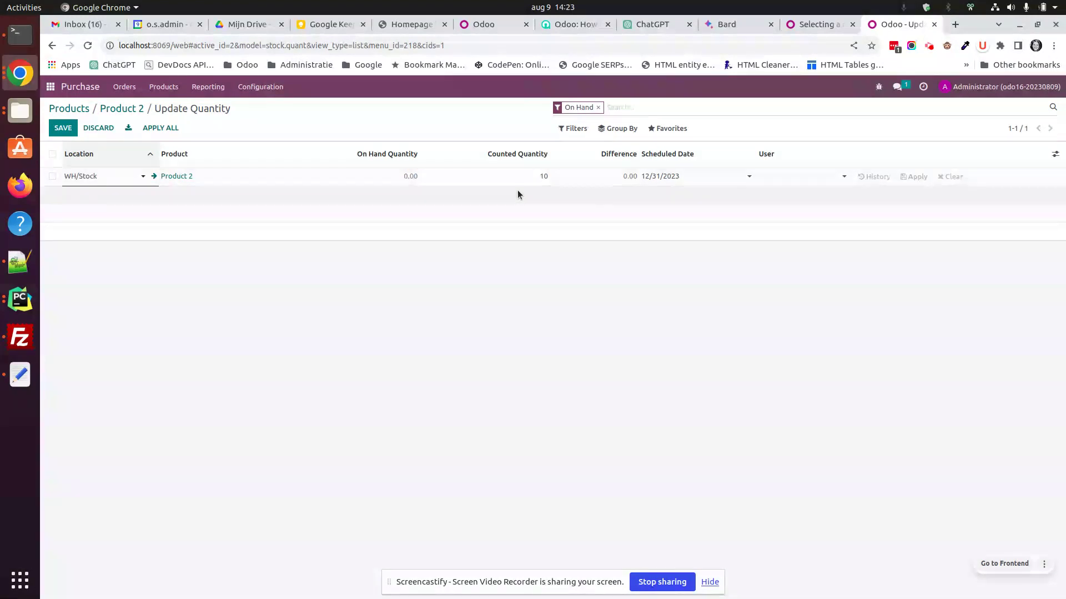
left_click(63, 129)
left_click(916, 176)
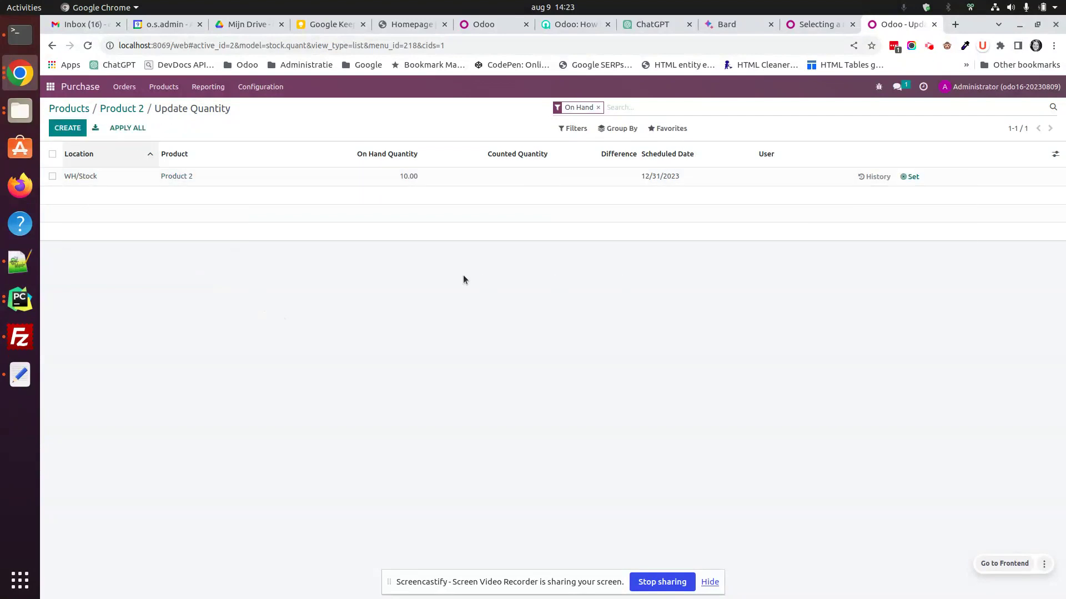
Step: Switch to the Sales app and start a new quotation for the existing customer Customer 1
left_click(44, 86)
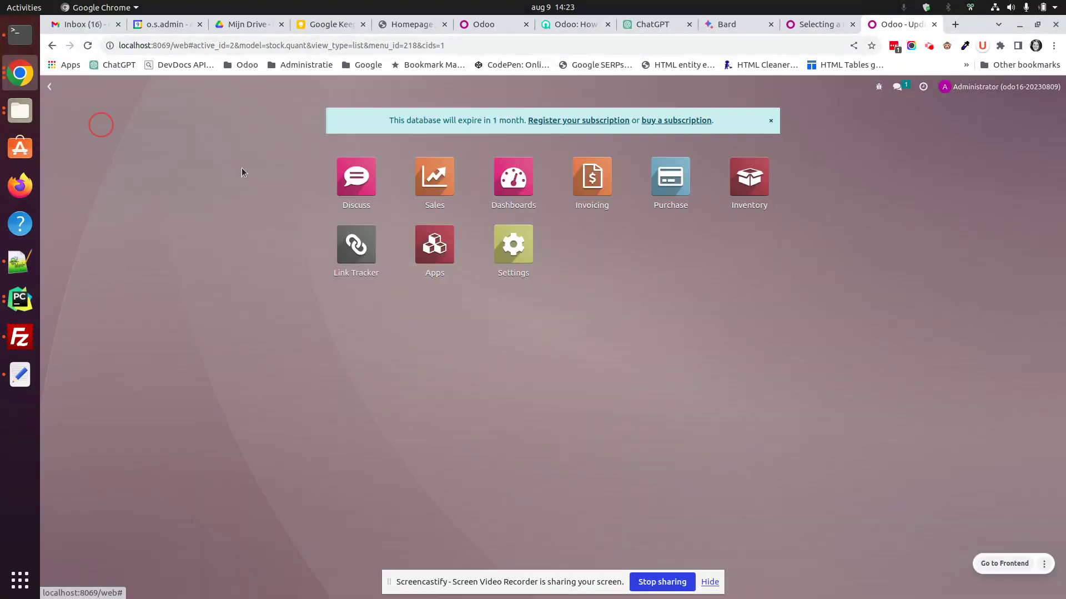
left_click(444, 181)
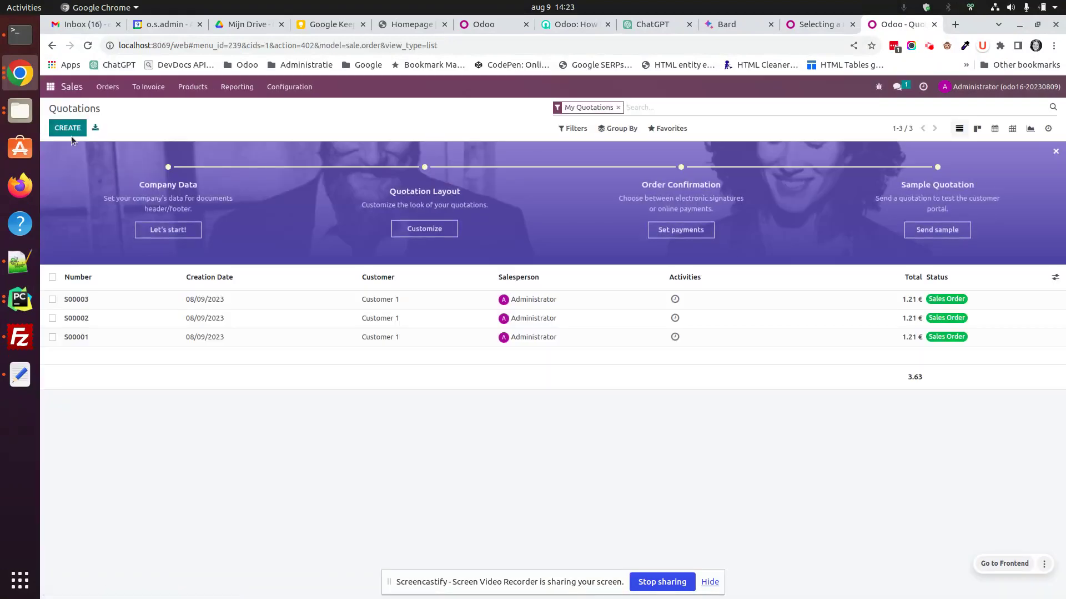
key("alt+c")
type("custo")
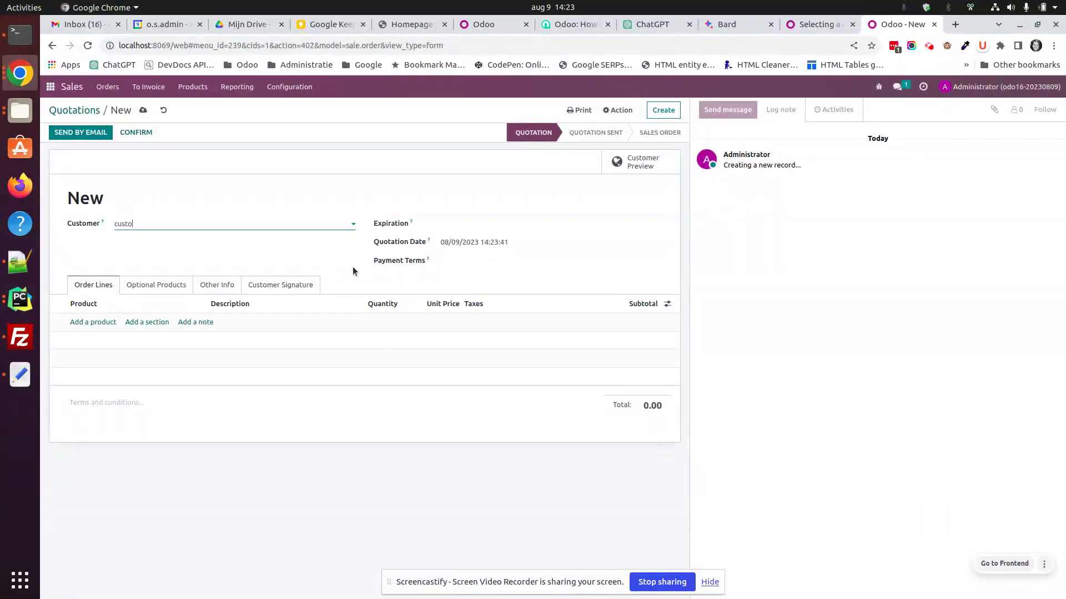
type("mer")
left_click(226, 244)
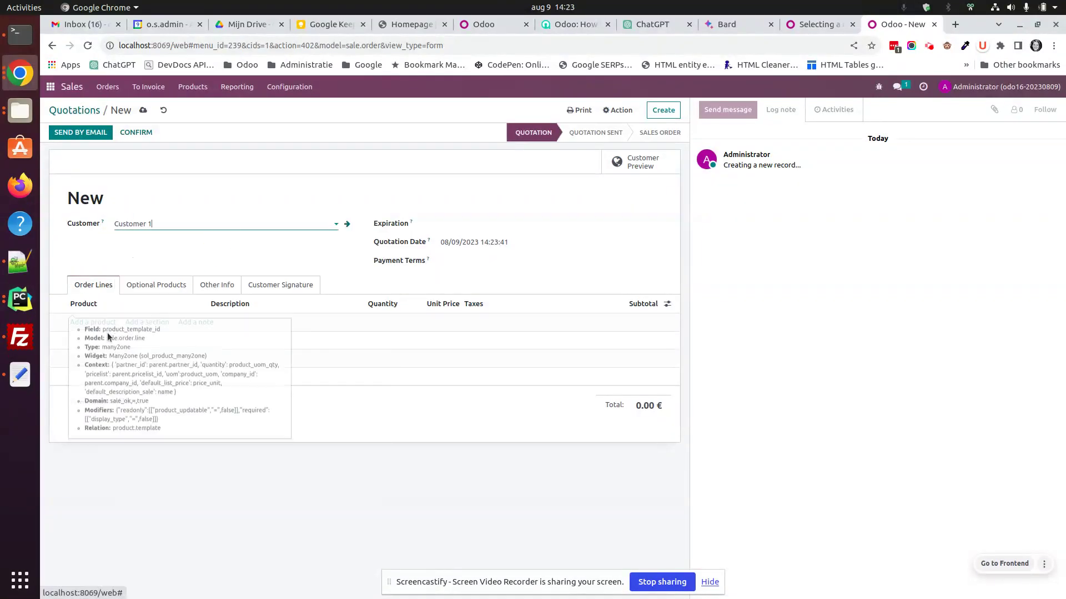
Step: Add Product 2 with a quantity of 5 to the quotation and confirm it as a sales order
left_click(93, 323)
type("produc")
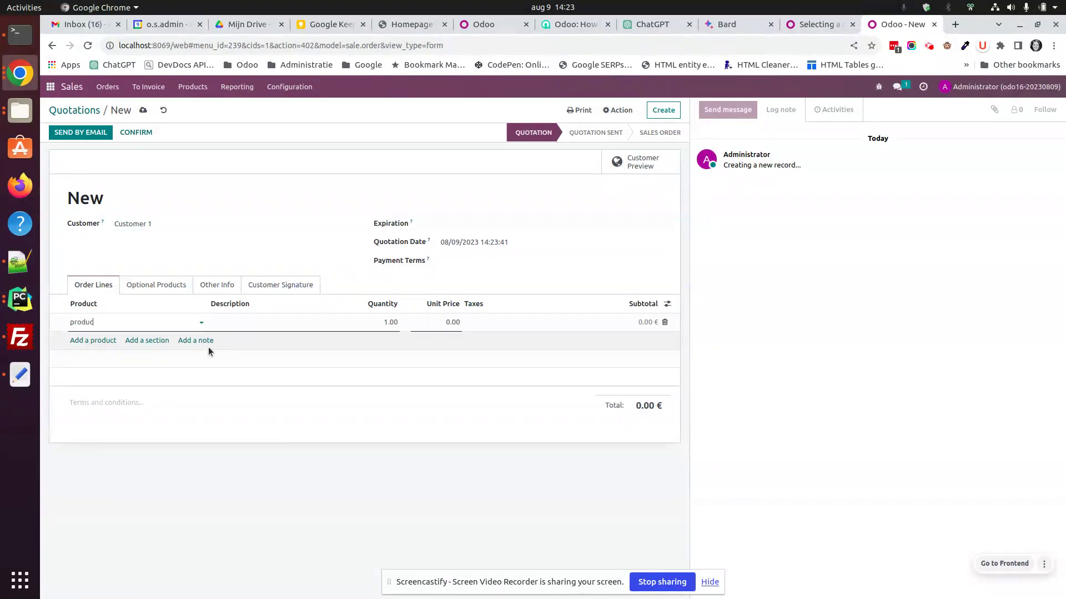
left_click(117, 352)
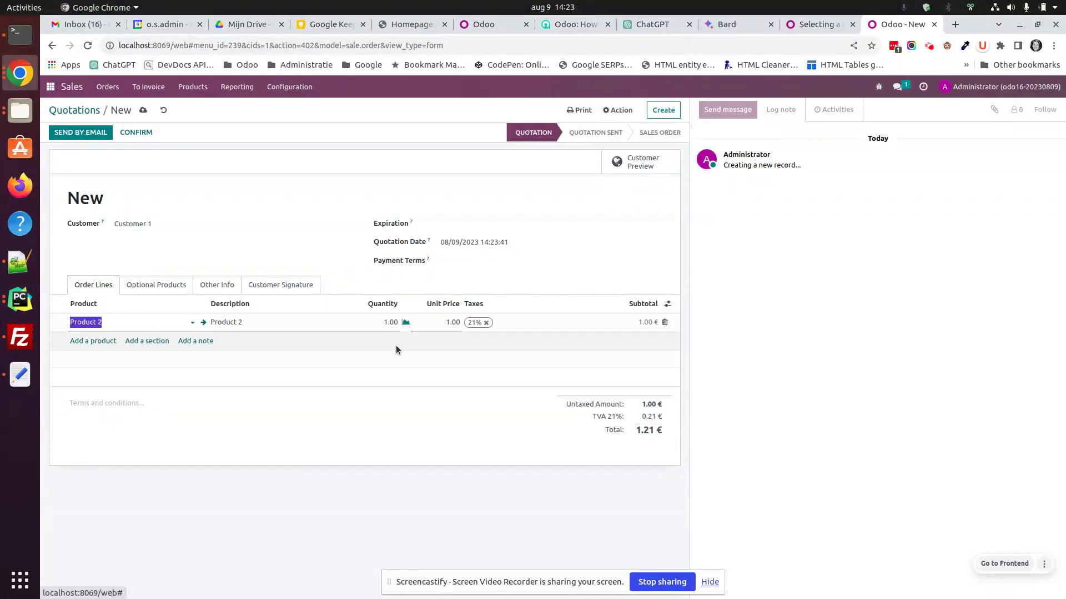
left_click(383, 323)
type("5")
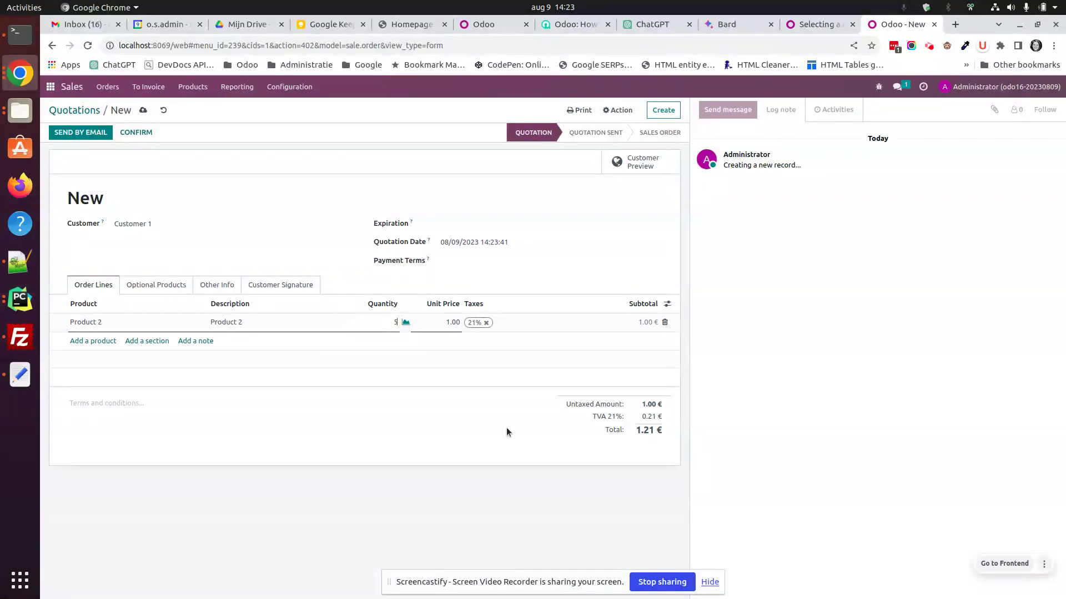
left_click(136, 132)
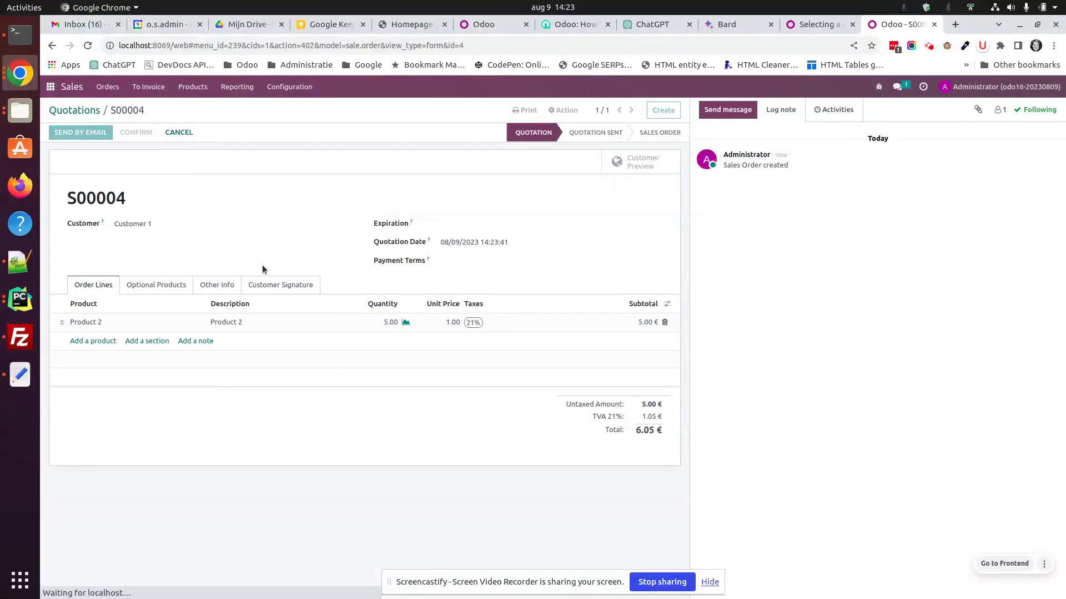
Step: Switch to the Purchase app to check the requests for quotation after the Product 2 sale
left_click(50, 87)
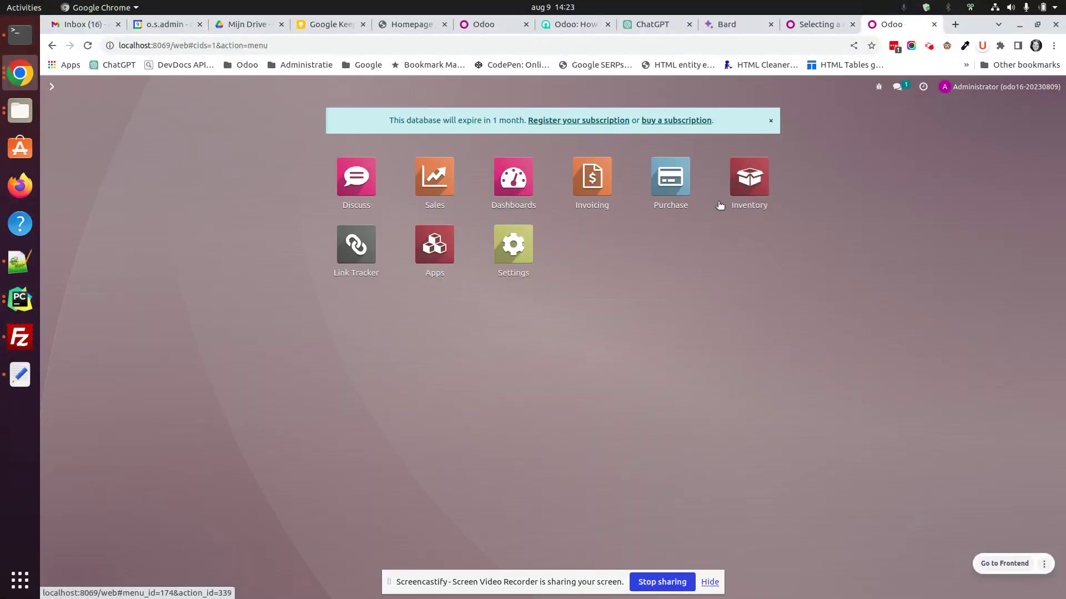
left_click(749, 176)
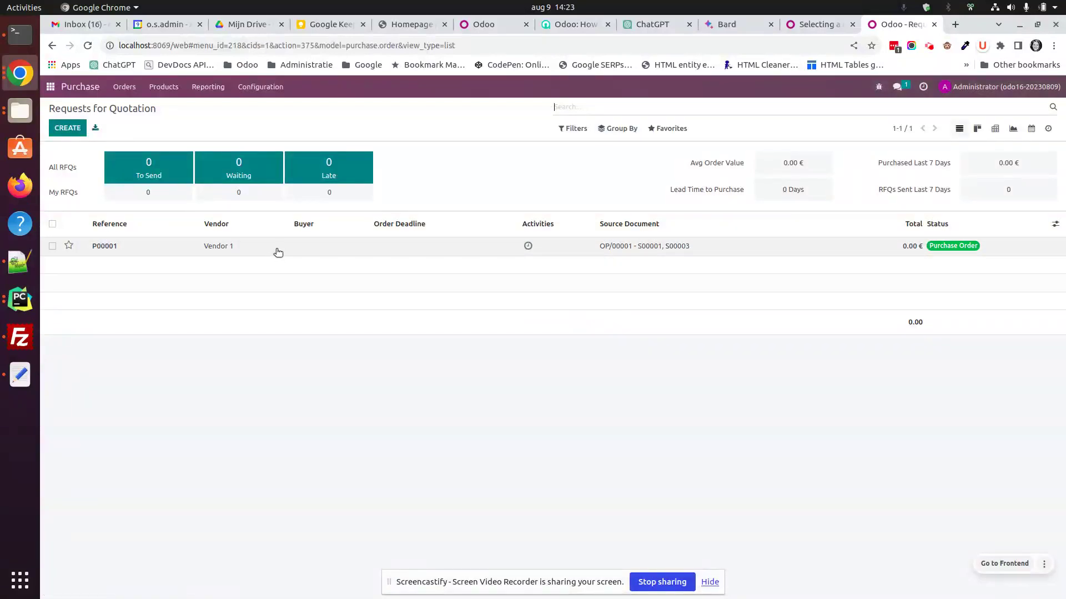
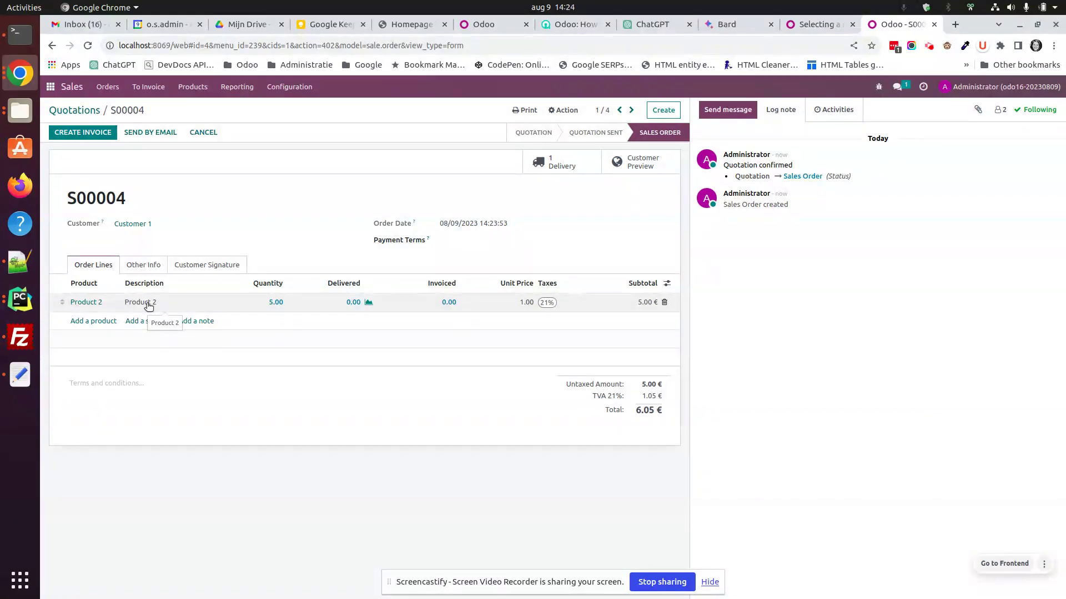
Step: Open Product 2 from sales order S00004's line and review its purchase and inventory settings
left_click(149, 306)
left_click(96, 304)
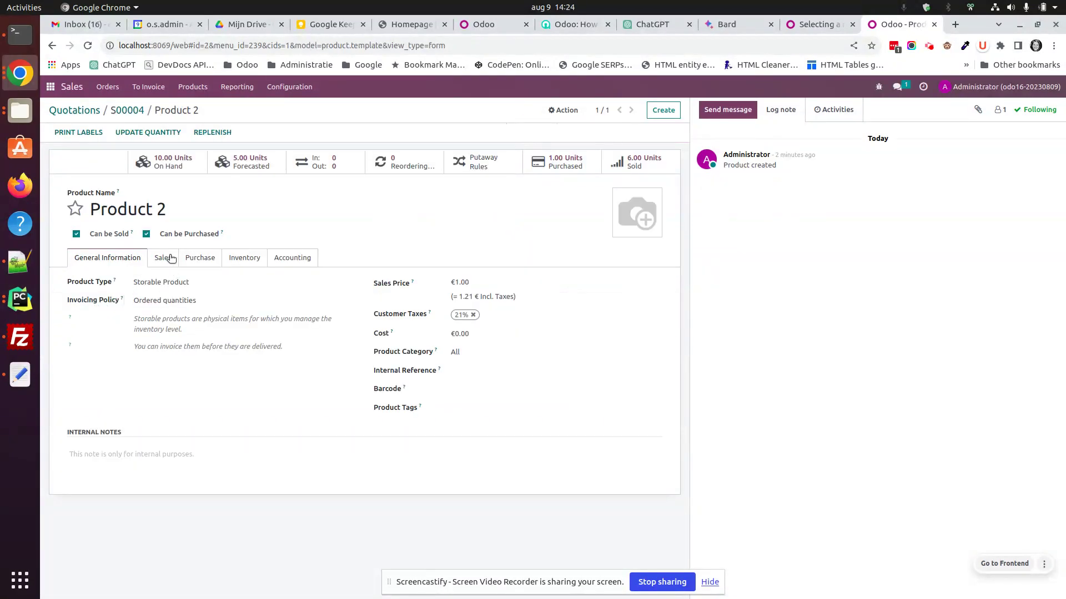
left_click(213, 258)
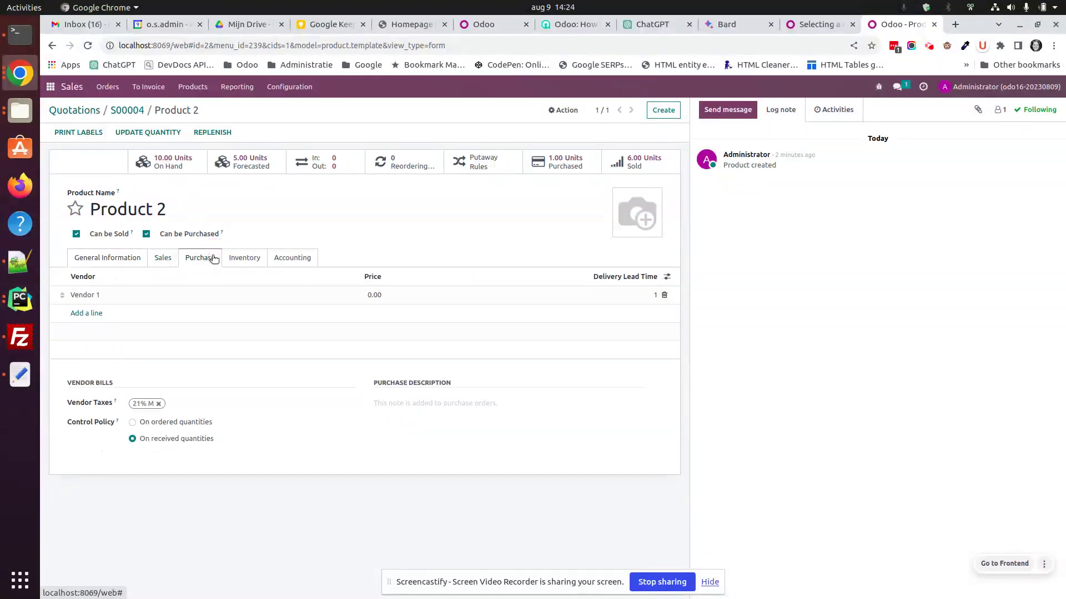
left_click(246, 261)
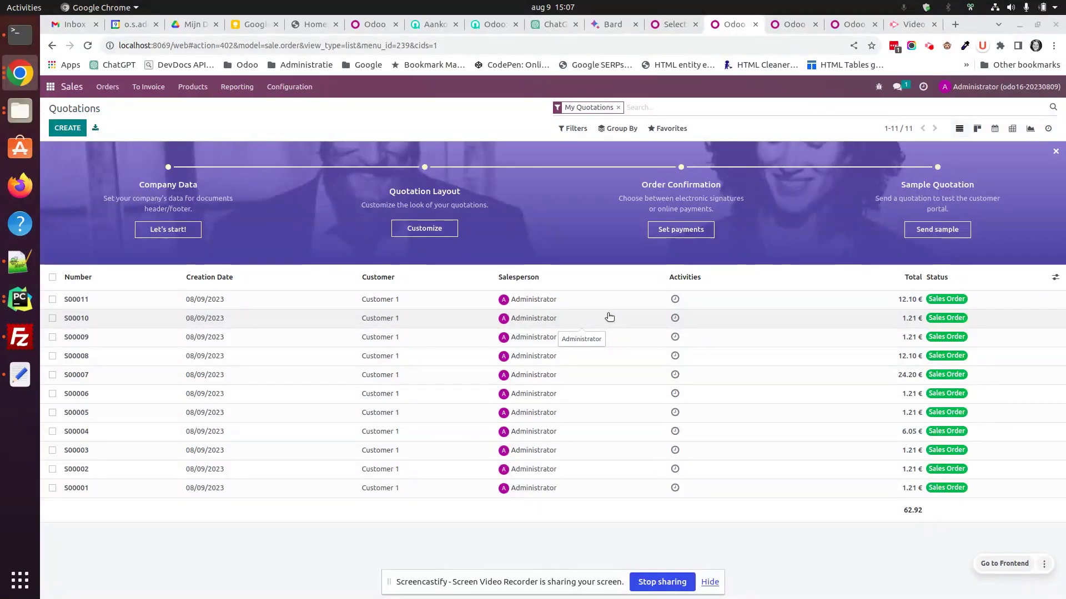
Step: Review the sales orders' statuses, the Purchase requests for quotation and the Inventory stock list
left_click(1055, 277)
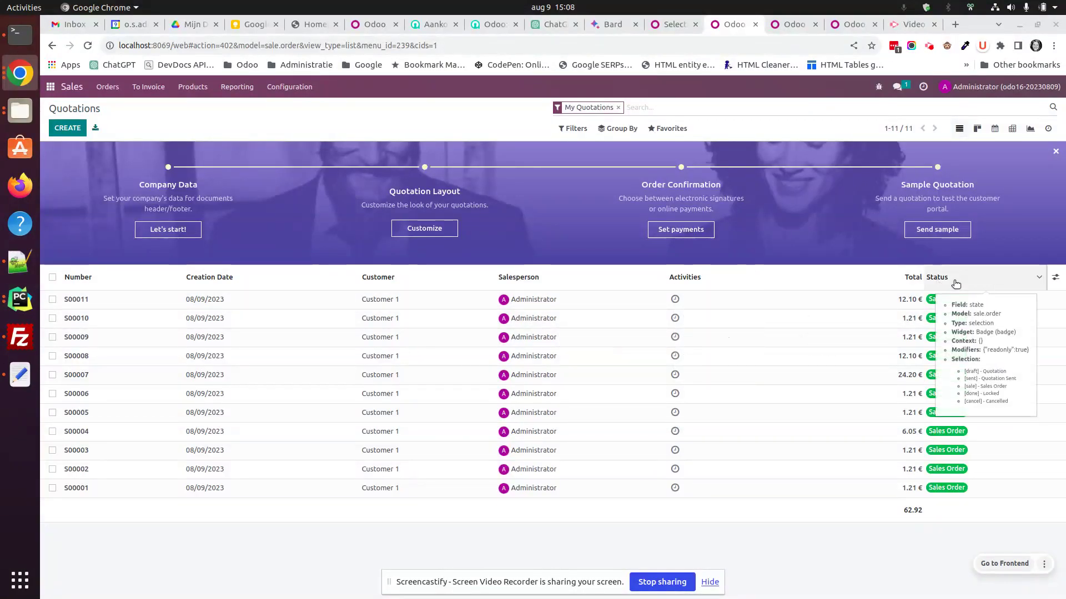
left_click(955, 535)
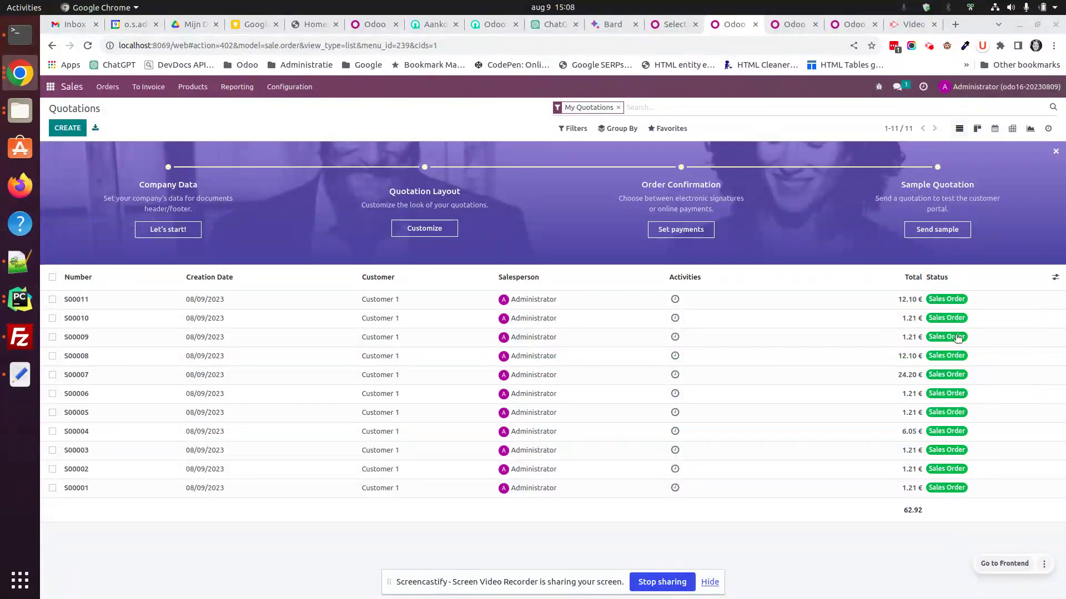
left_click(788, 25)
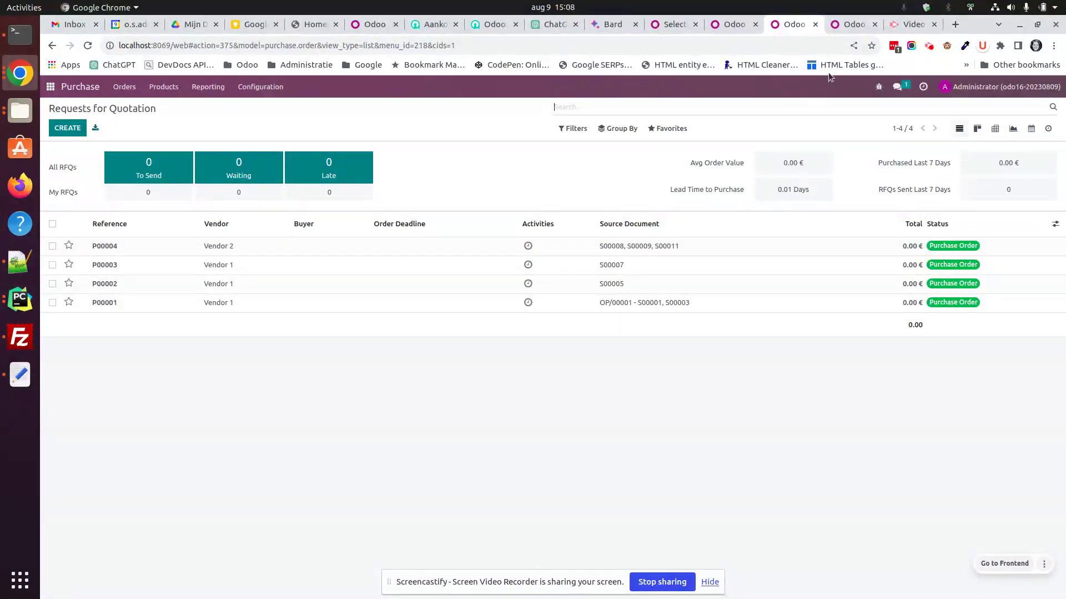
left_click(849, 24)
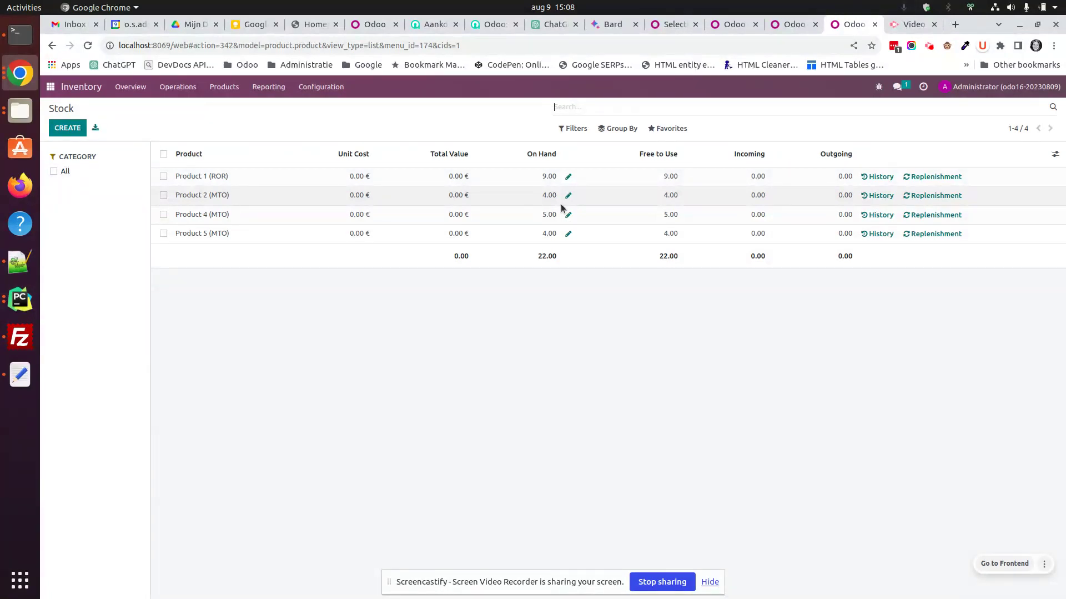
Step: Return to the Sales quotations and create another quotation for Customer 1
left_click(724, 25)
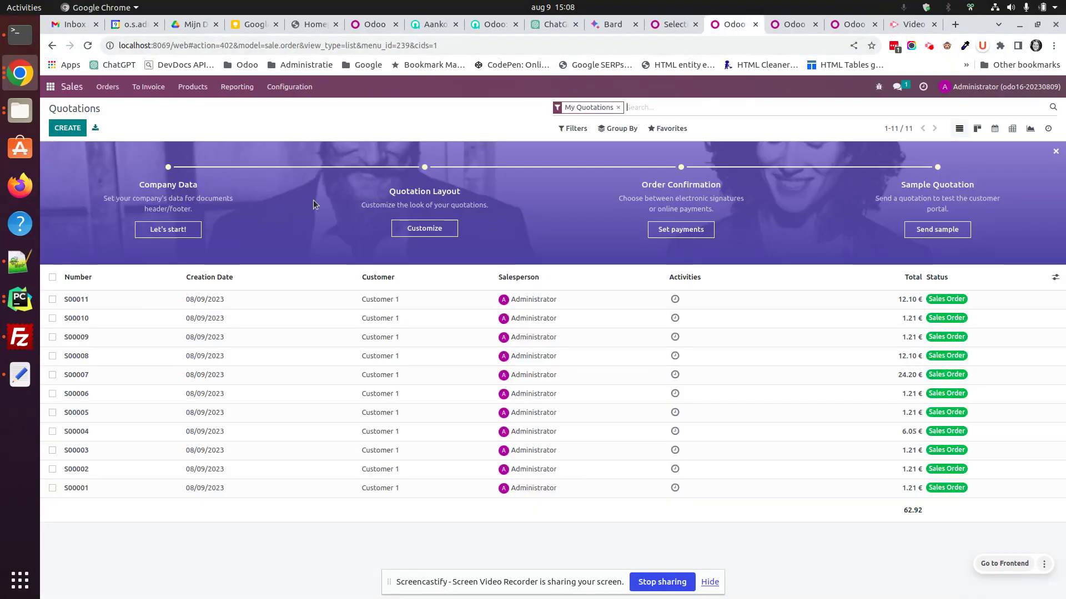
left_click(69, 128)
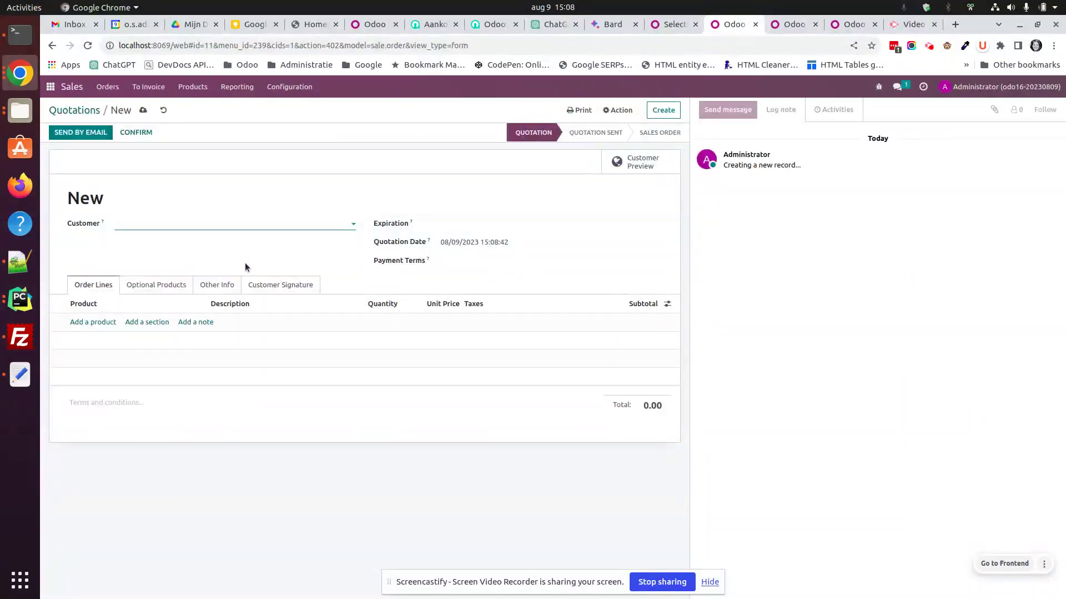
type("customer")
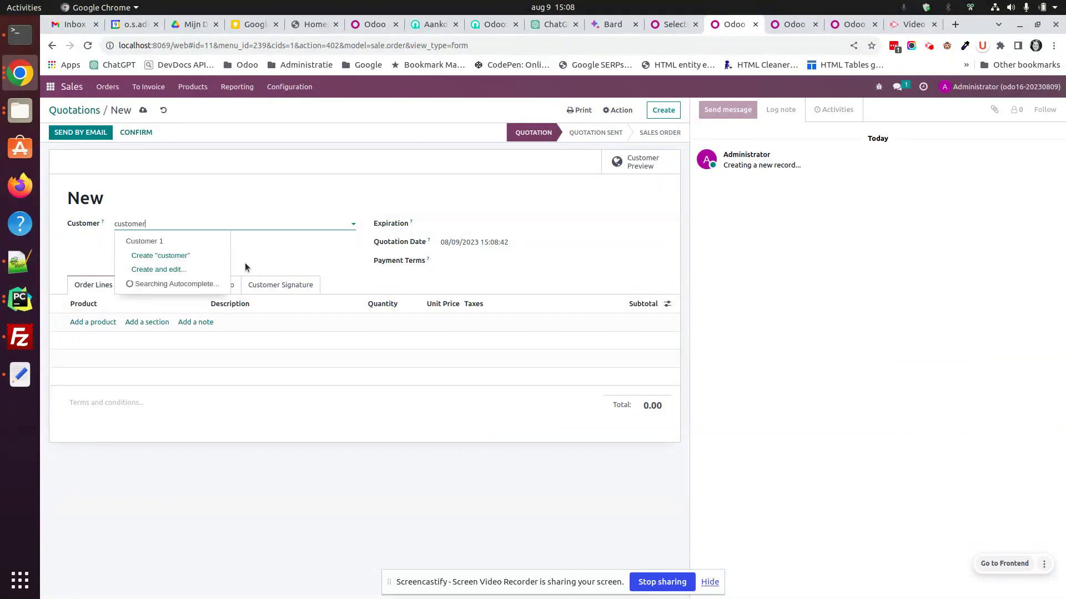
left_click(221, 240)
Step: Add Product 2 (MTO) as an order line with a quantity of 5 on the new quotation
left_click(95, 322)
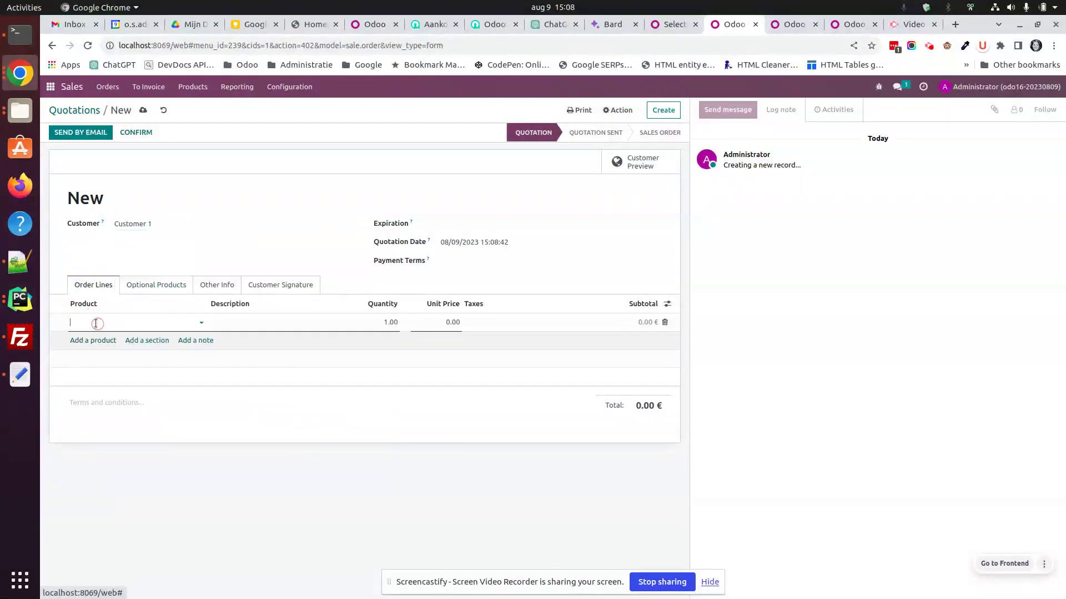
type("produc")
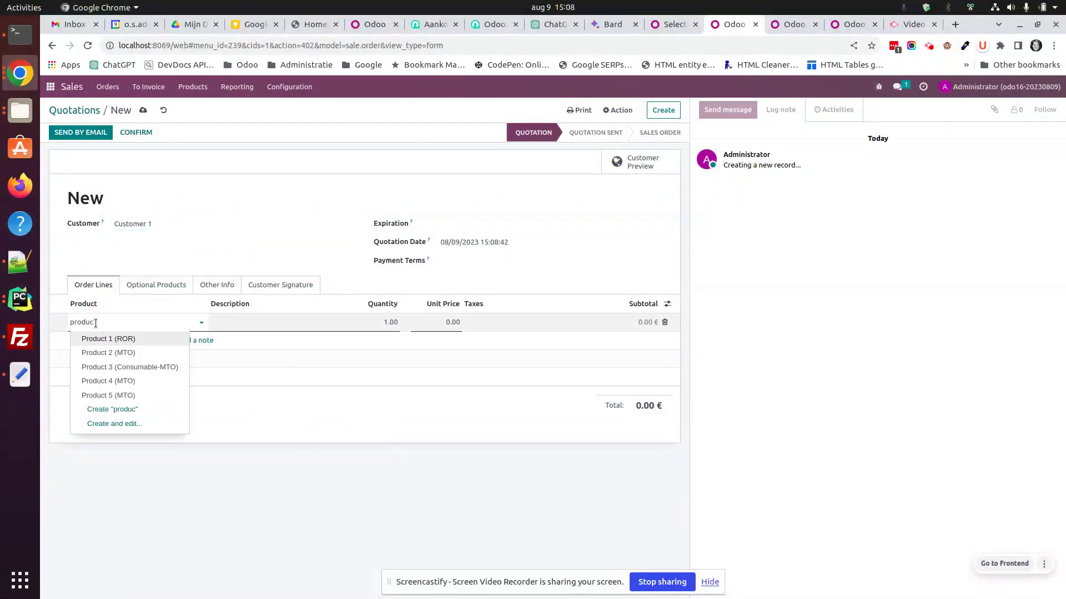
left_click(129, 352)
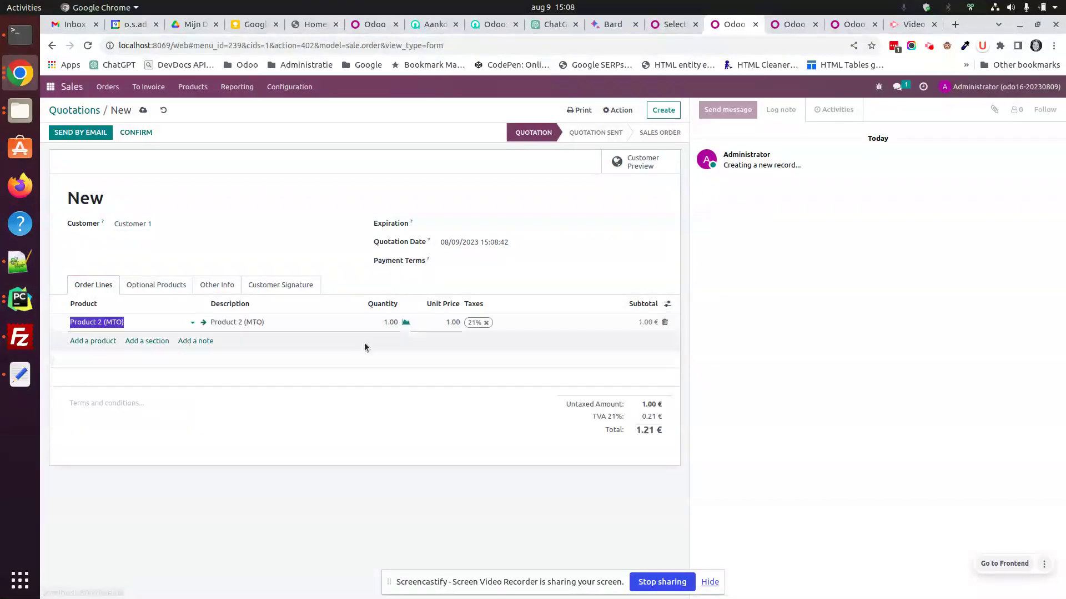
left_click(375, 323)
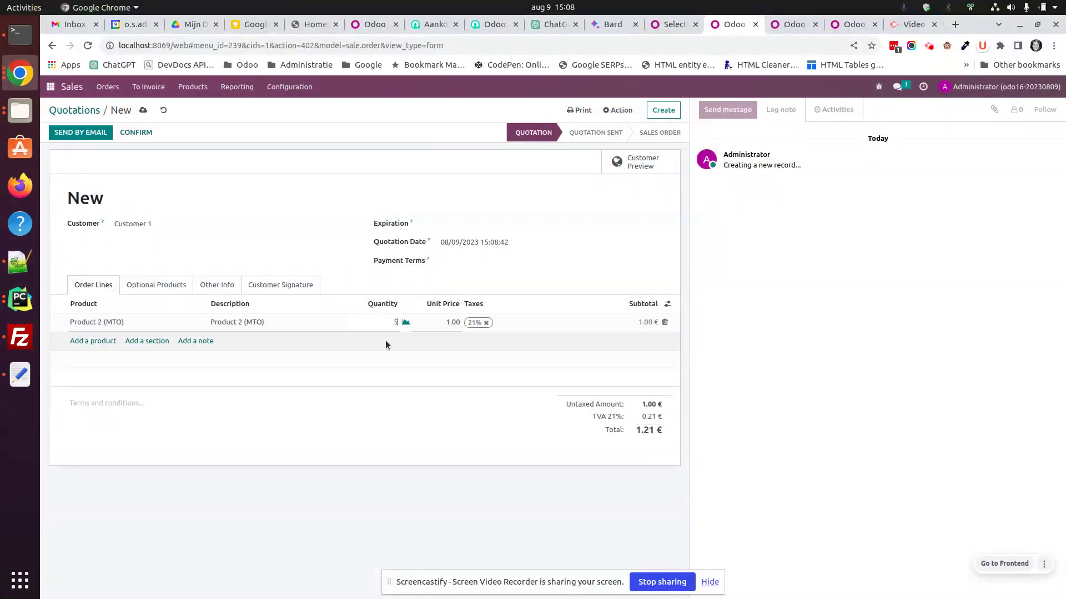
type("5")
left_click(402, 405)
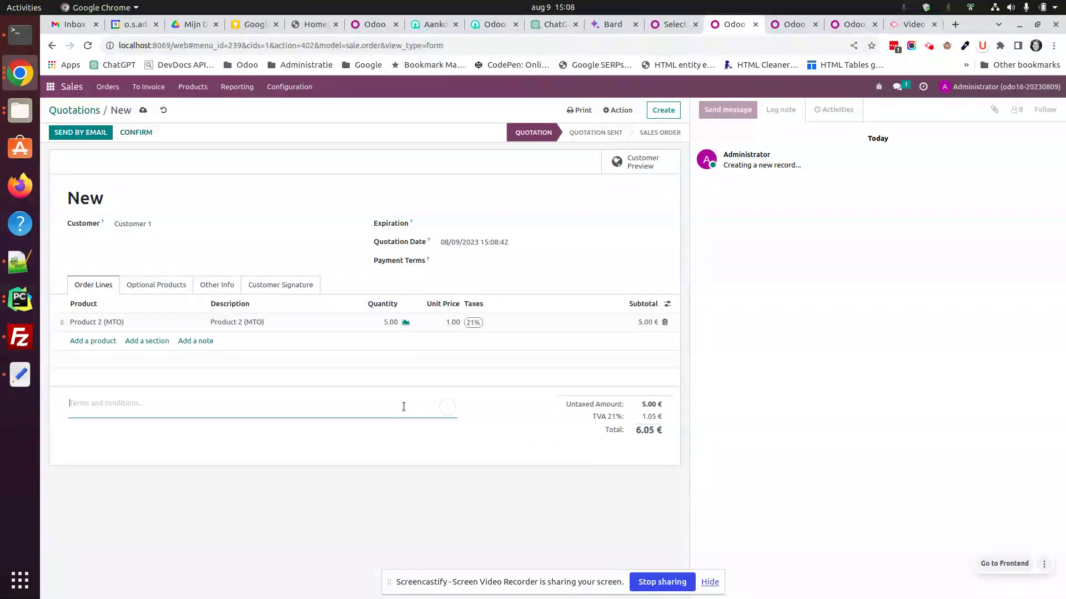
Step: Confirm the Product 2 (MTO) quotation and check the request for quotation generated from it and the Inventory stock list
left_click(139, 132)
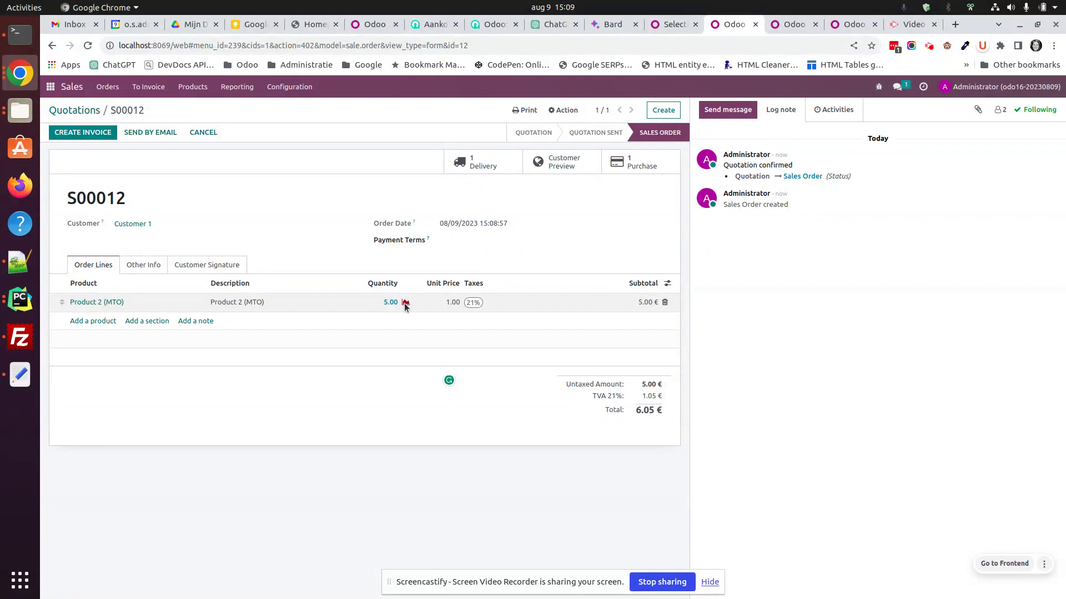
left_click(788, 28)
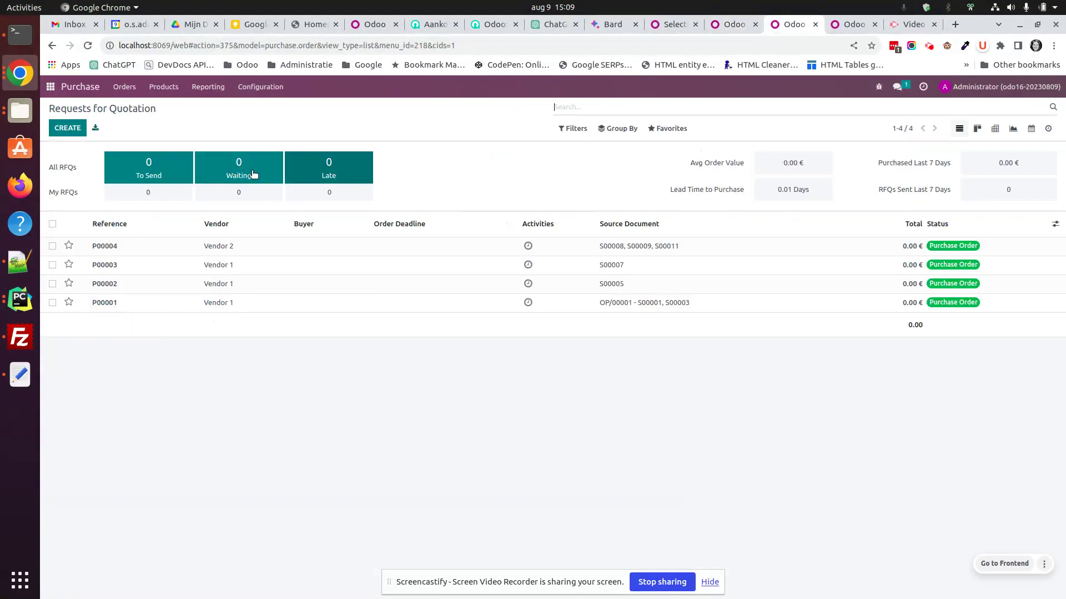
left_click(959, 129)
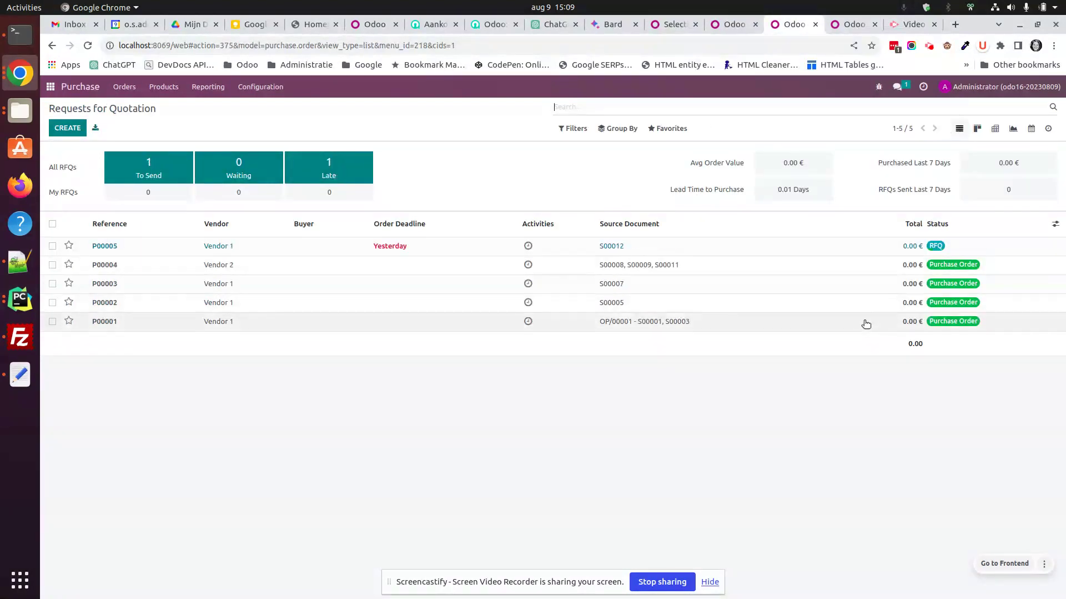
left_click(402, 245)
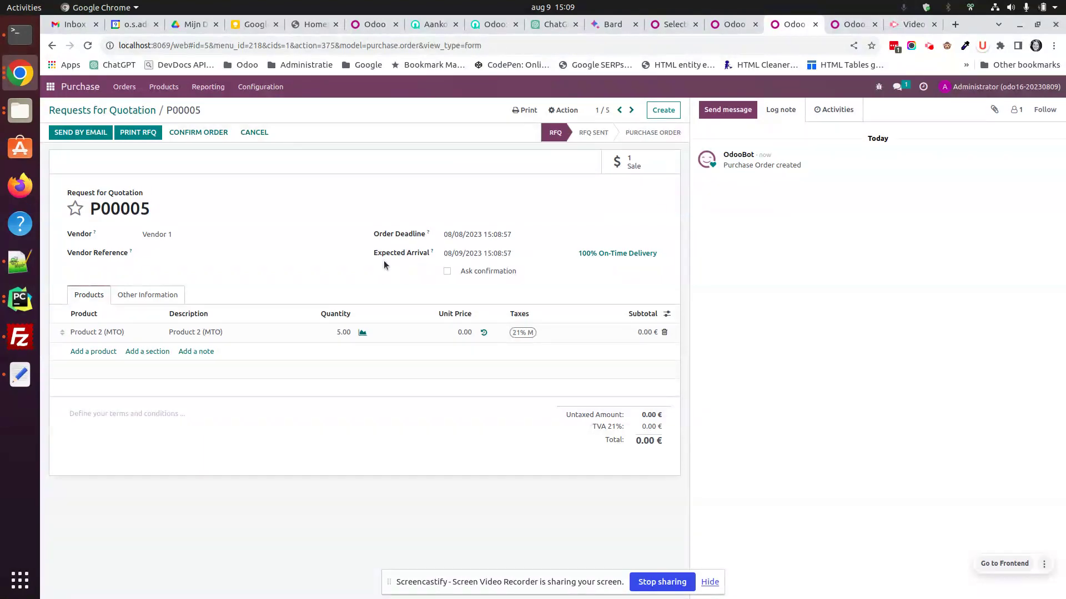
left_click(850, 24)
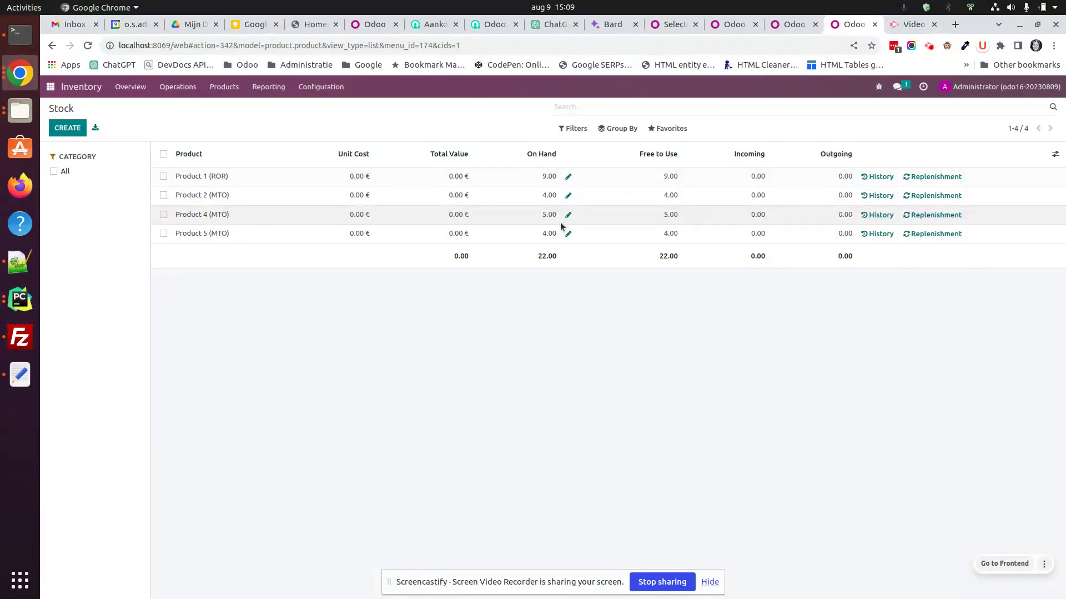
Step: Return to the Sales quotations and start a new quotation for Customer 1
left_click(718, 25)
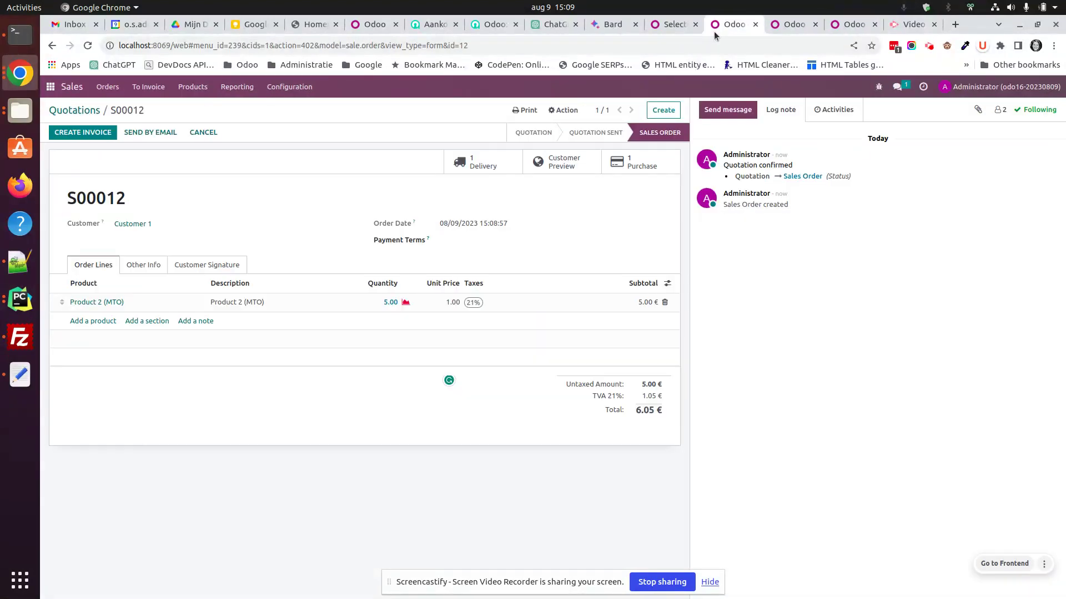
left_click(77, 111)
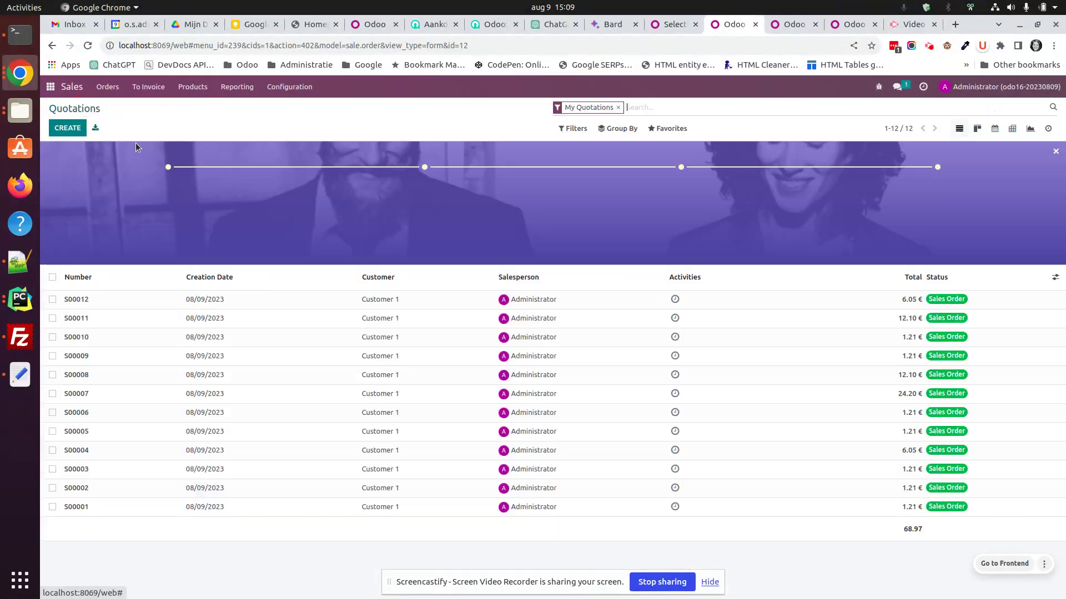
left_click(72, 130)
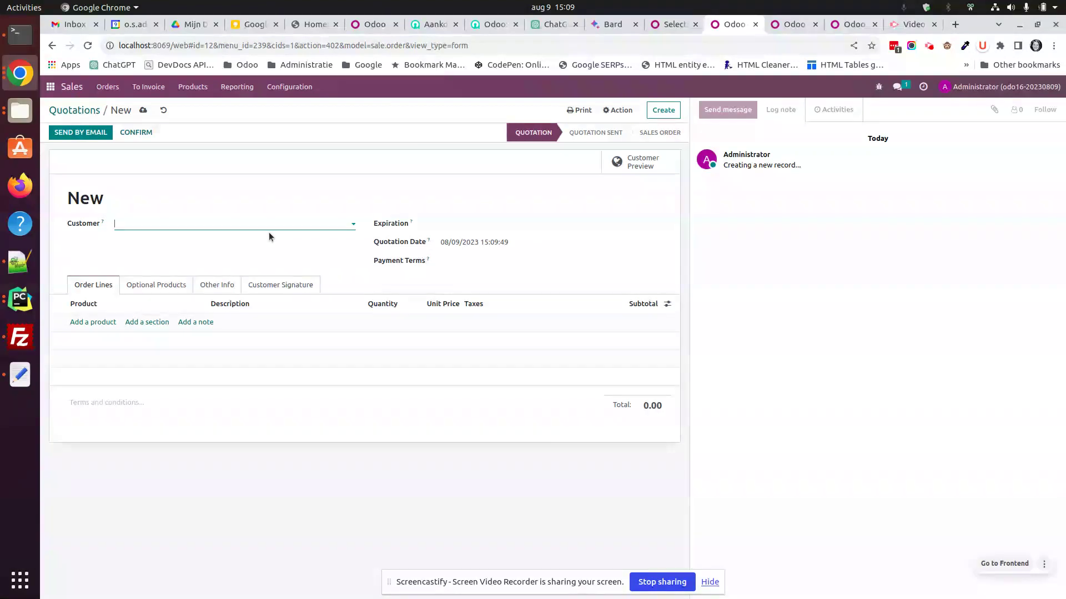
type("custom")
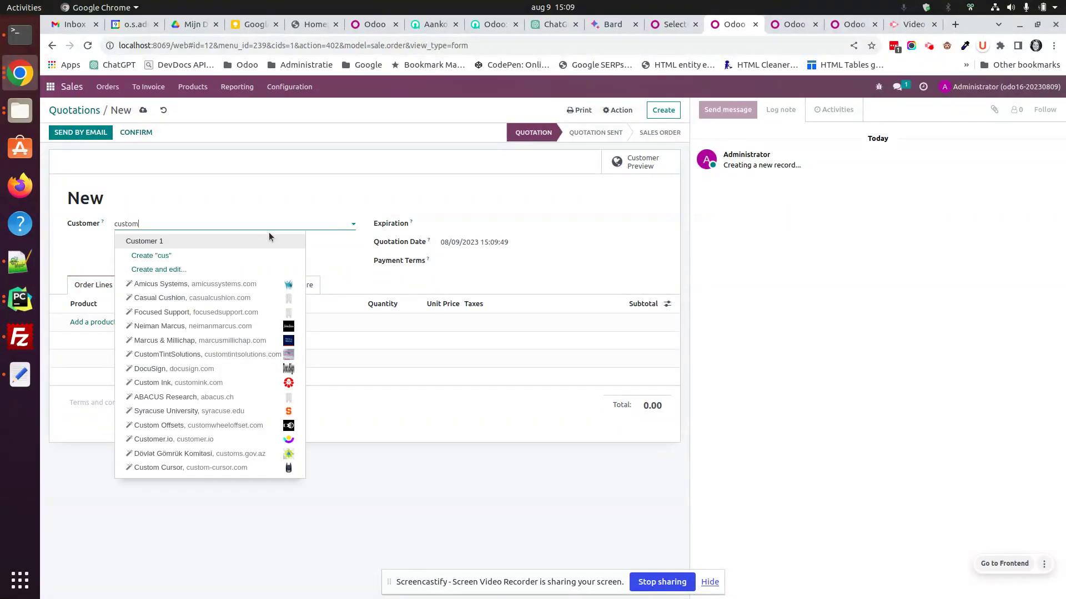
left_click(241, 239)
Step: Add Product 4 (MTO) as an order line with a quantity of 1 and confirm the quotation
left_click(93, 322)
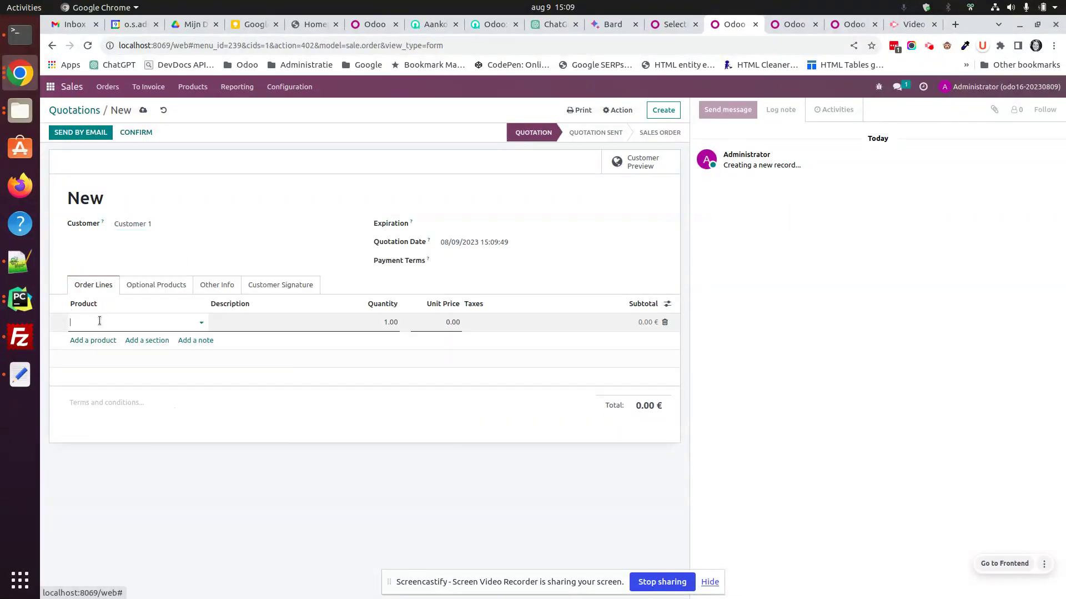
type("pr")
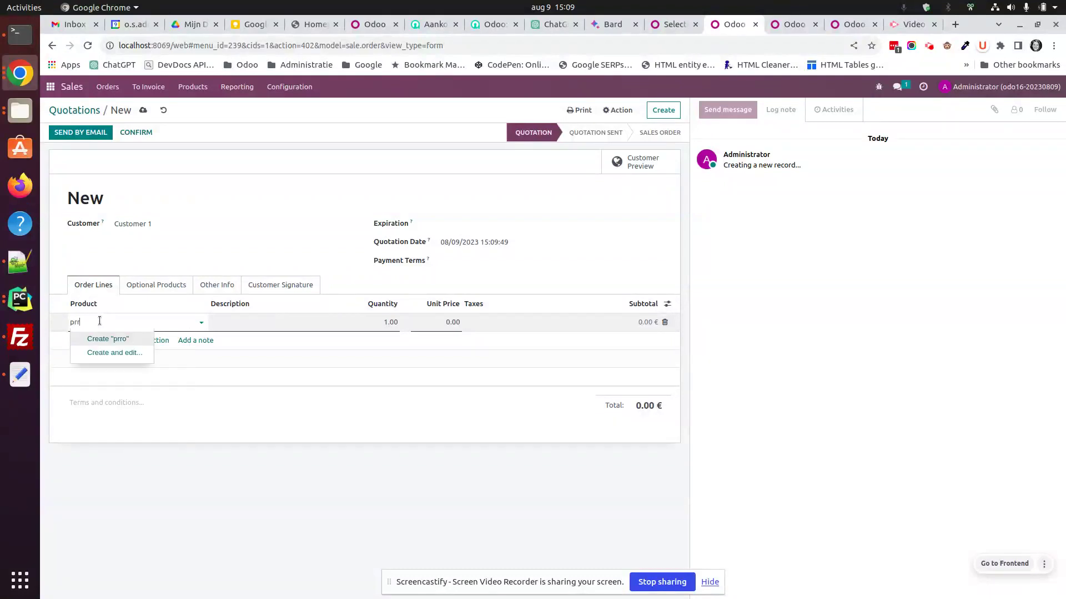
type("od")
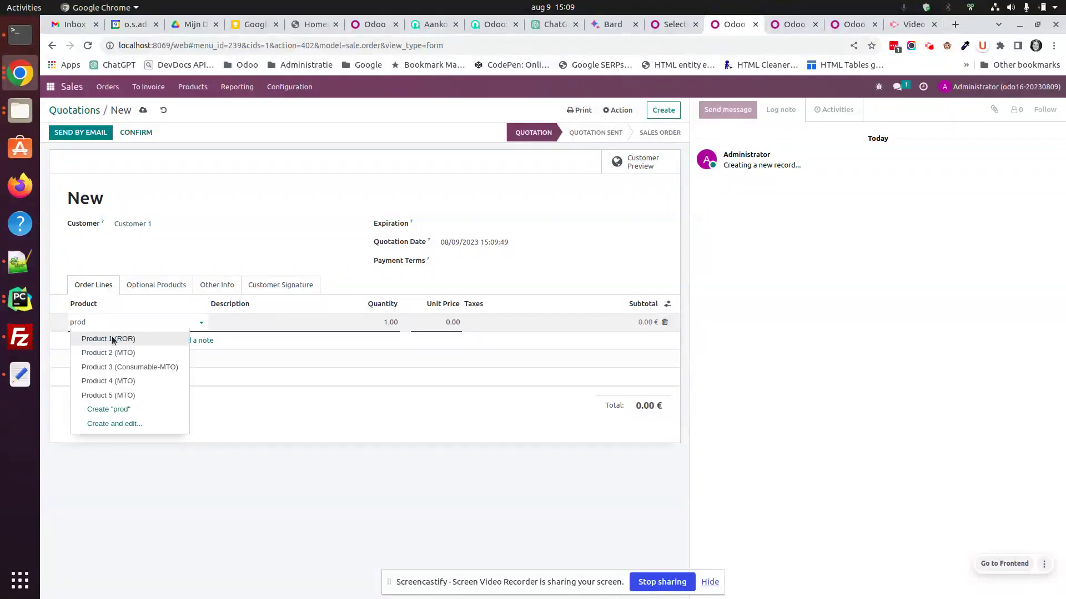
left_click(135, 383)
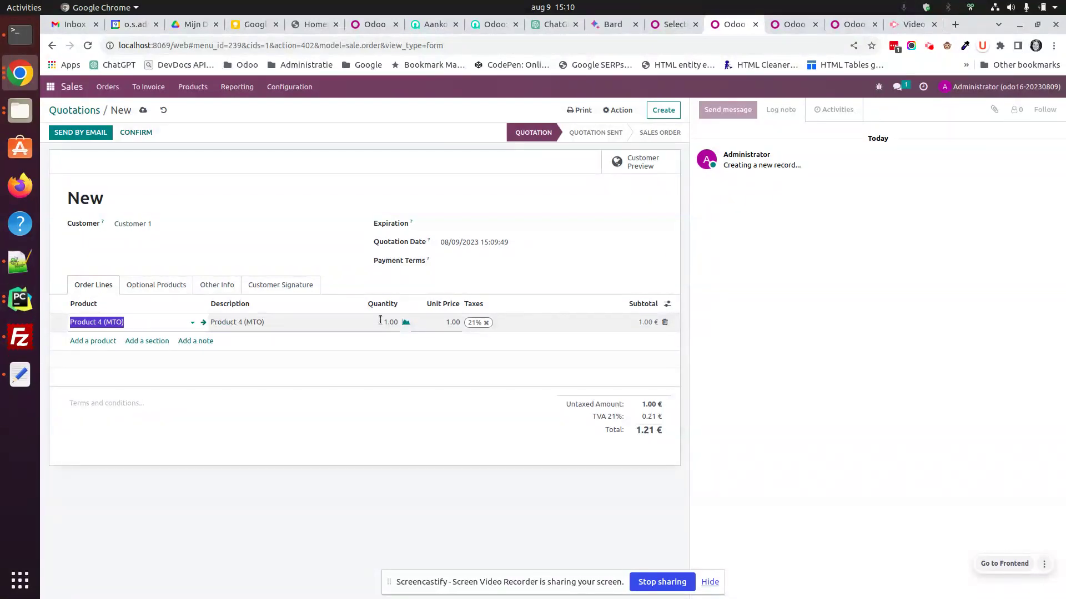
left_click(136, 133)
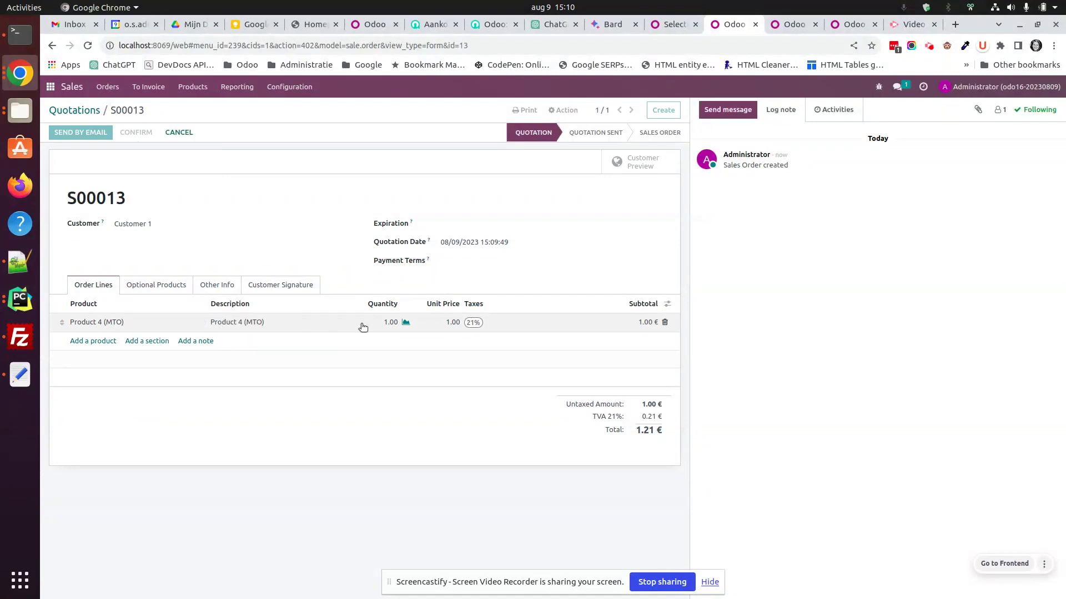
Step: Refresh Purchase and inspect the requests for quotation and request P00005 for anything generated by the Product 4 (MTO) order
left_click(791, 26)
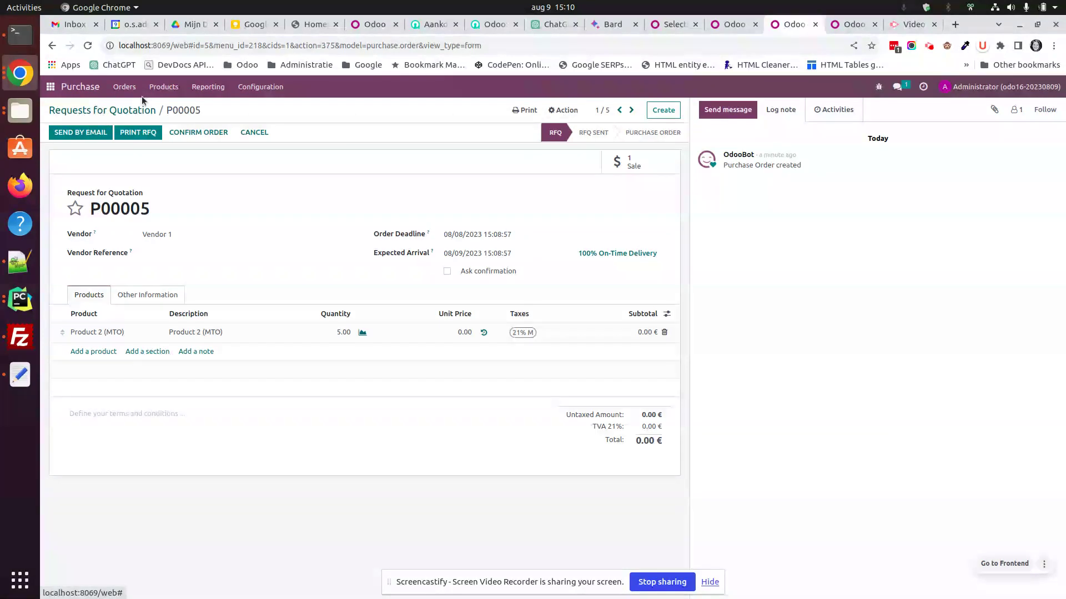
left_click(88, 47)
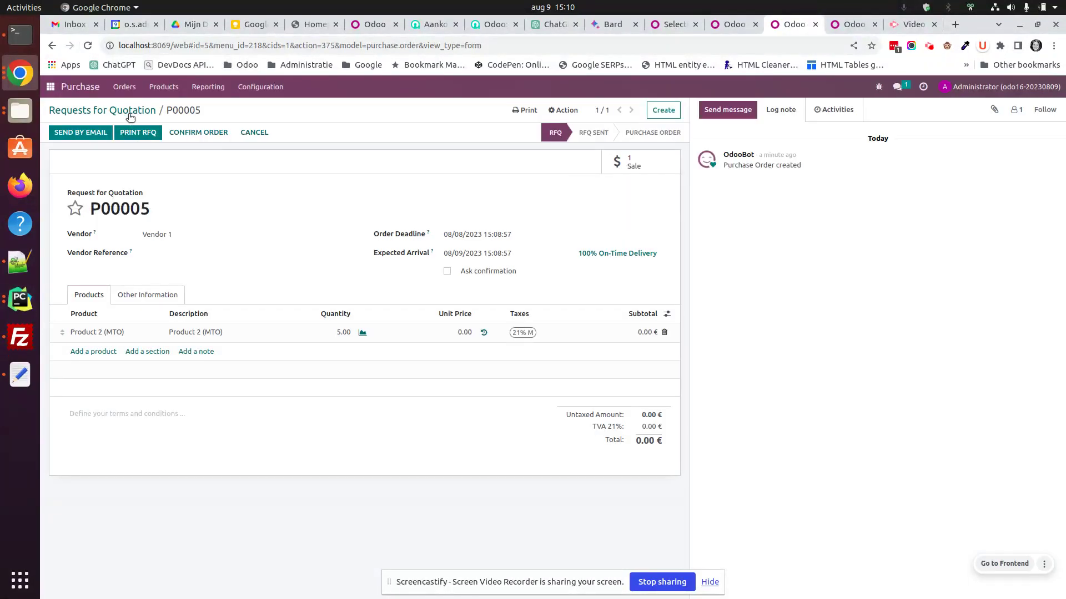
left_click(129, 110)
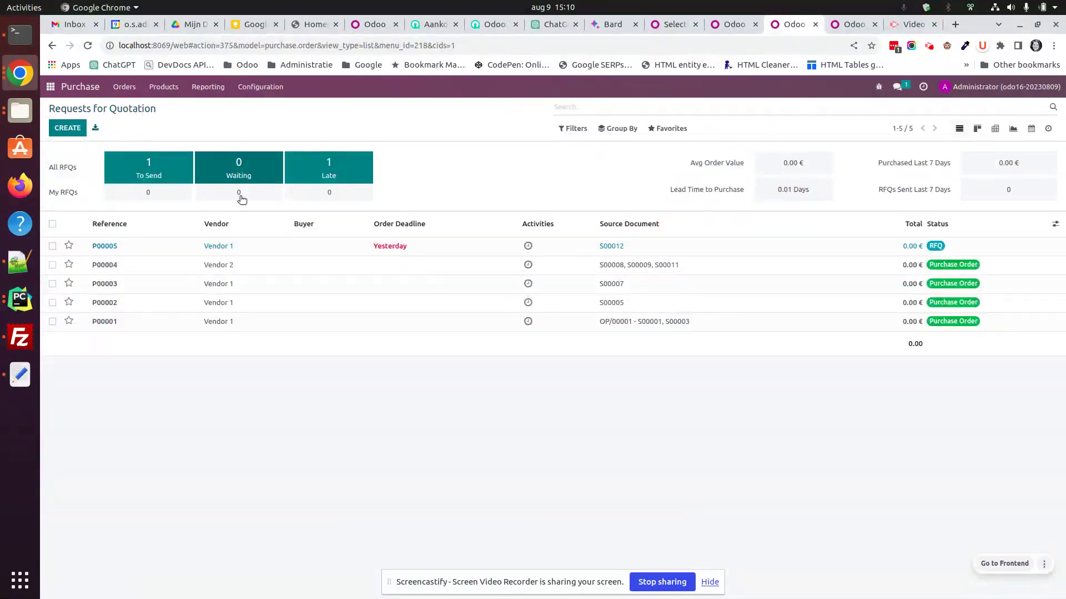
left_click(297, 248)
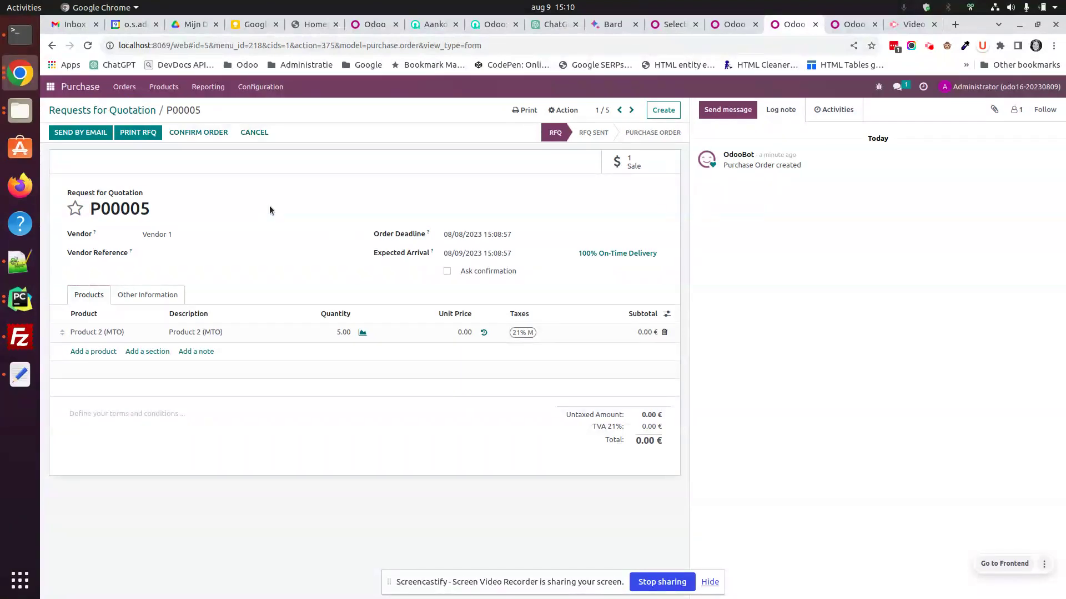
left_click(131, 110)
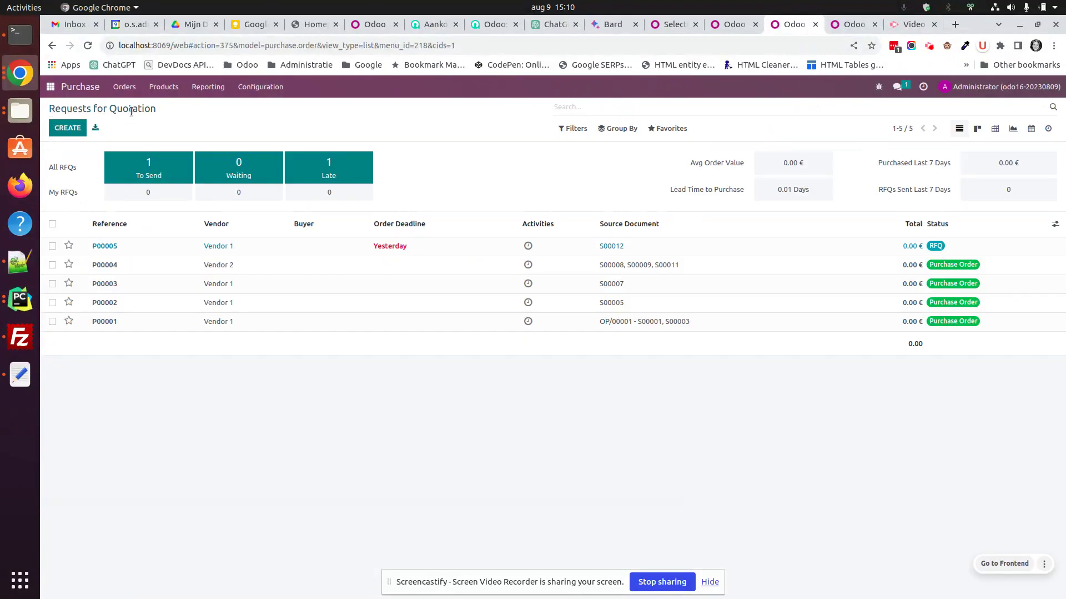
left_click(263, 249)
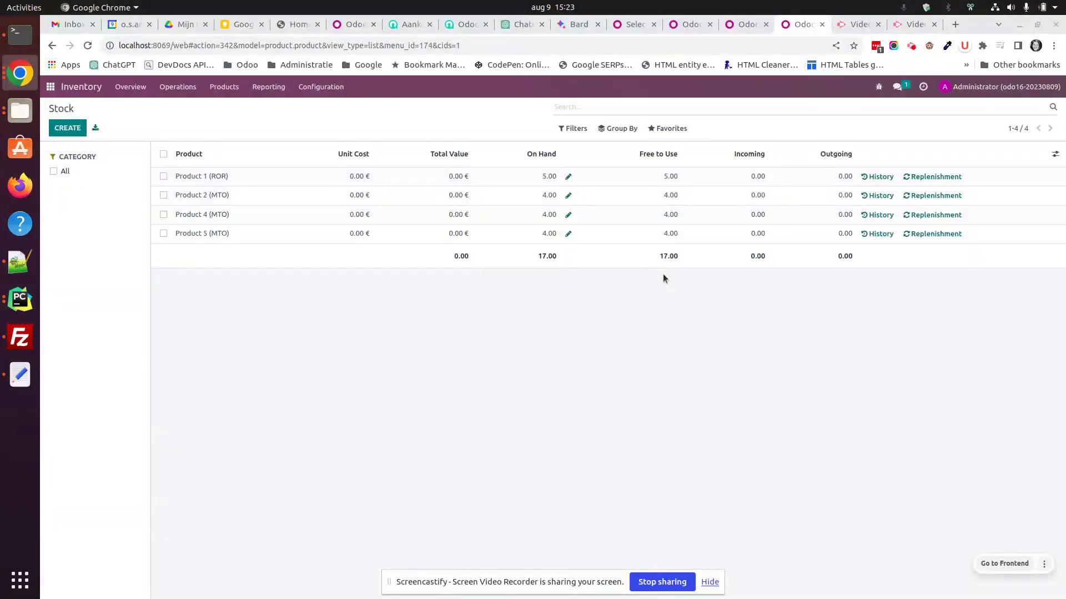
Step: Switch to the Odoo documentation on replenishment strategies and highlight the paragraph defining Make to order (MTO)
left_click(632, 24)
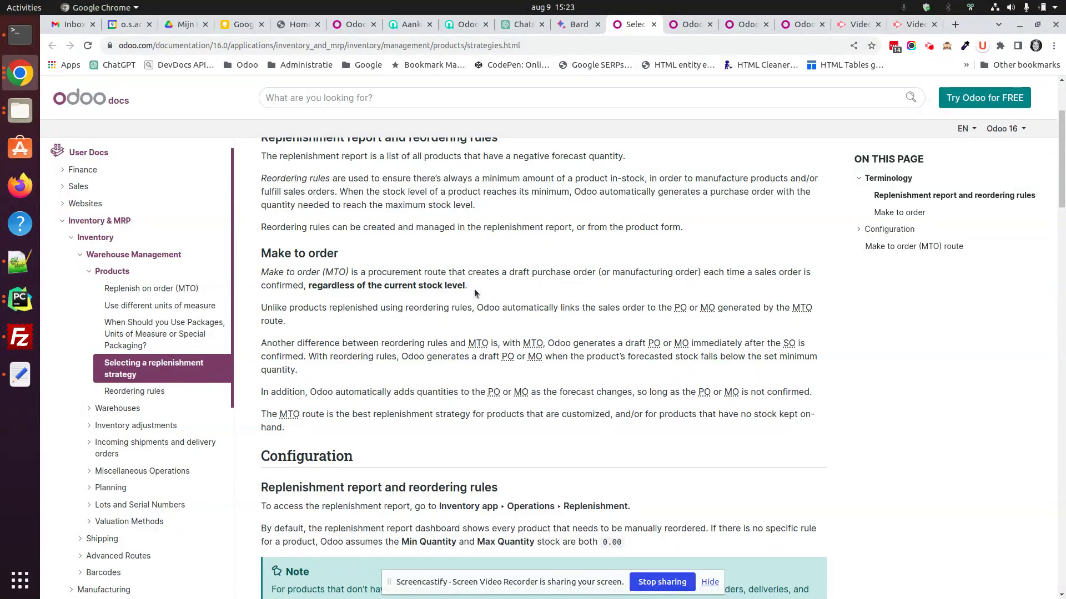
left_click_drag(475, 293, 247, 278)
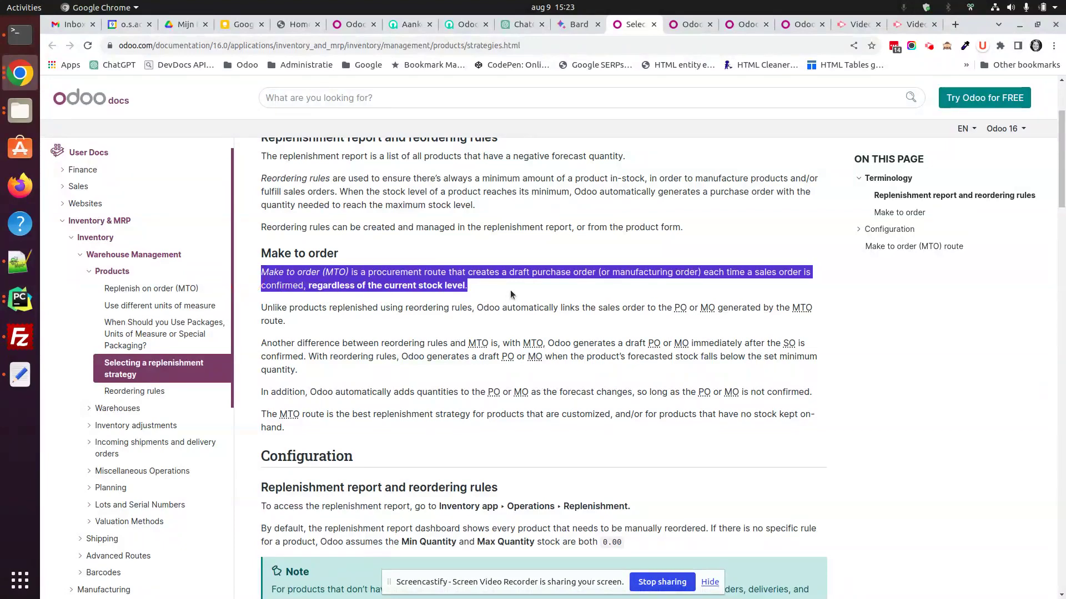